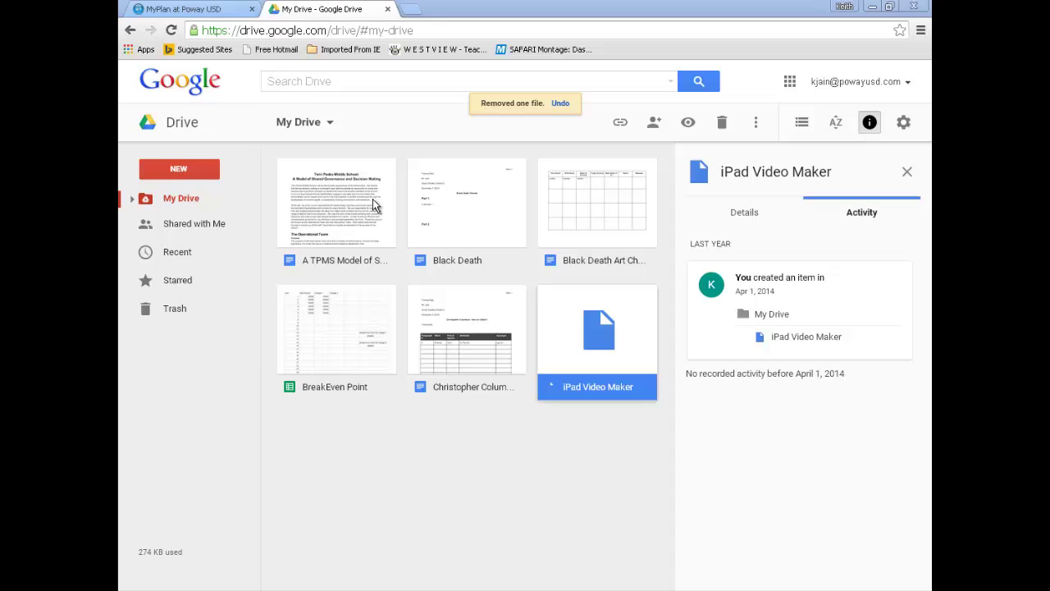
# Create a new blank Google Docs document from Drive and put the cursor on its first line
pyautogui.click(185, 171)
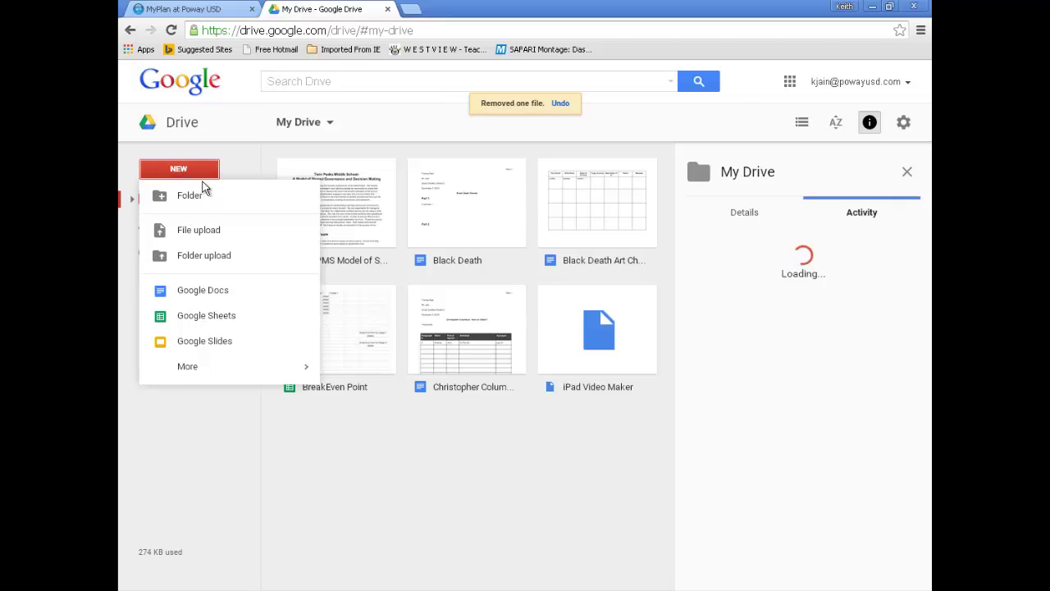
pyautogui.click(204, 297)
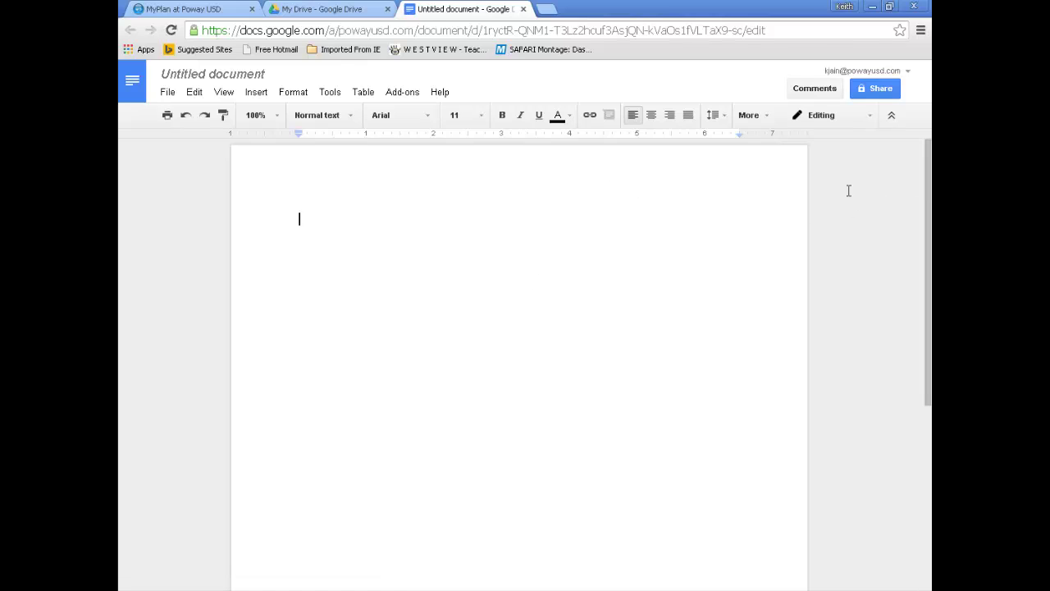
pyautogui.moveTo(927, 205); pyautogui.dragTo(888, 175)
pyautogui.click(288, 154)
# In Page setup, choose Landscape and set the top, bottom, left and right margins to .75
pyautogui.click(165, 93)
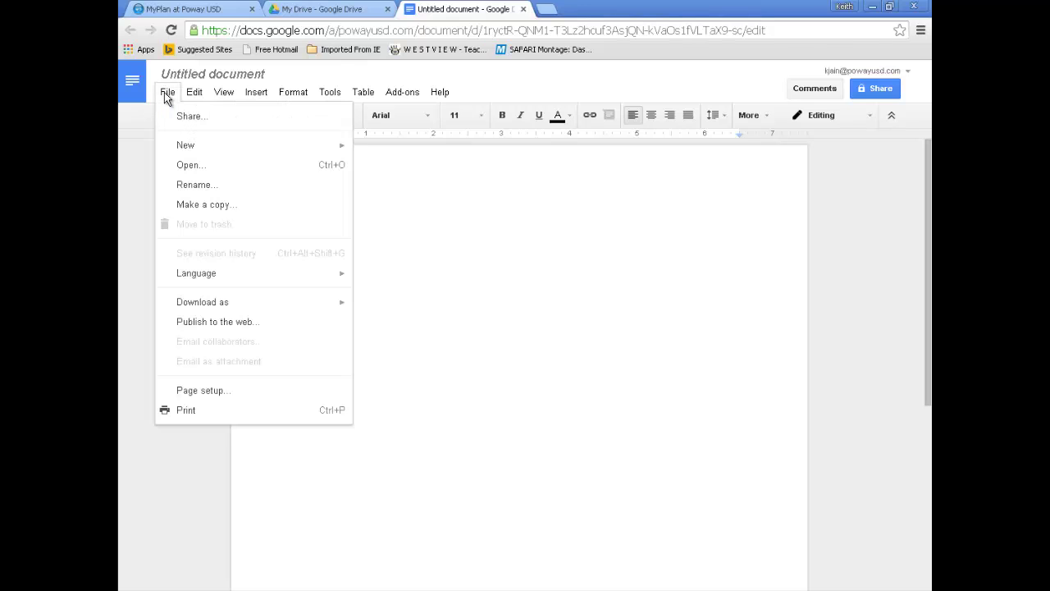
pyautogui.click(197, 389)
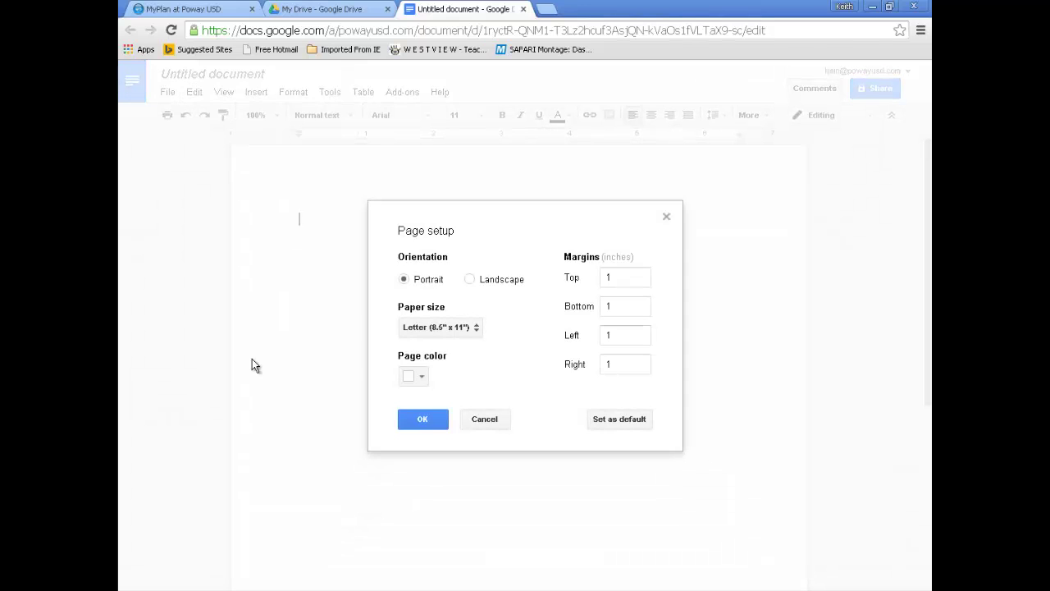
pyautogui.click(471, 280)
pyautogui.doubleClick(622, 277)
pyautogui.press('BackSpace')
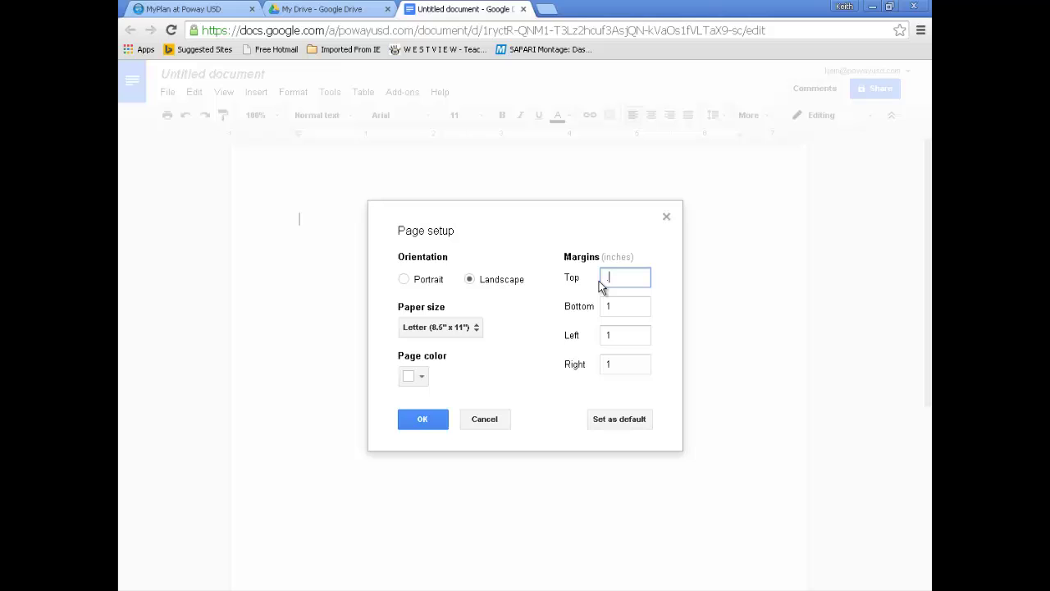
pyautogui.doubleClick(609, 306)
pyautogui.write('.75')
pyautogui.doubleClick(605, 335)
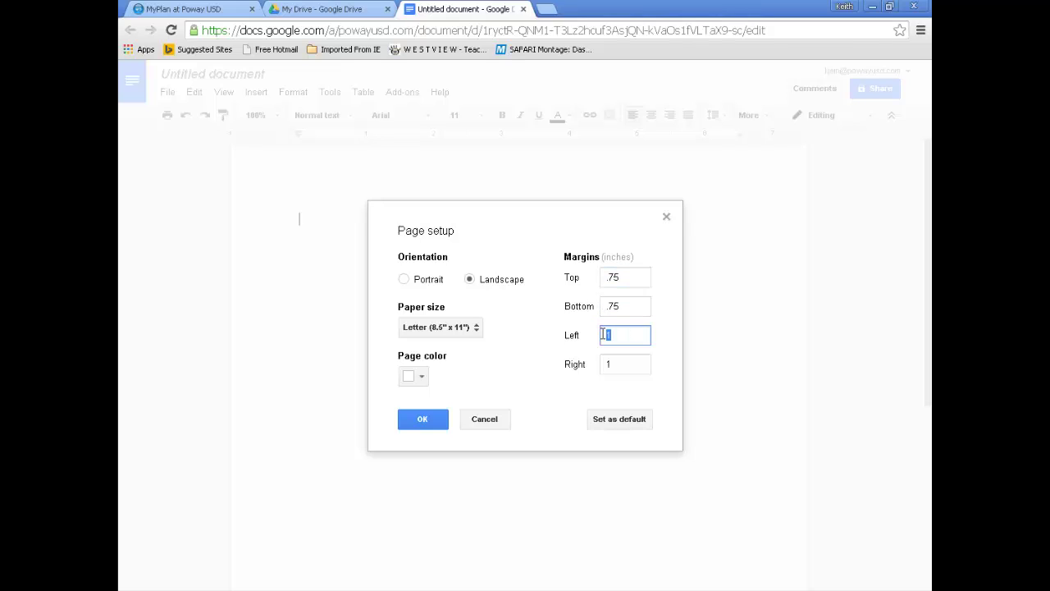
pyautogui.write('.75')
pyautogui.doubleClick(608, 364)
pyautogui.press('BackSpace')
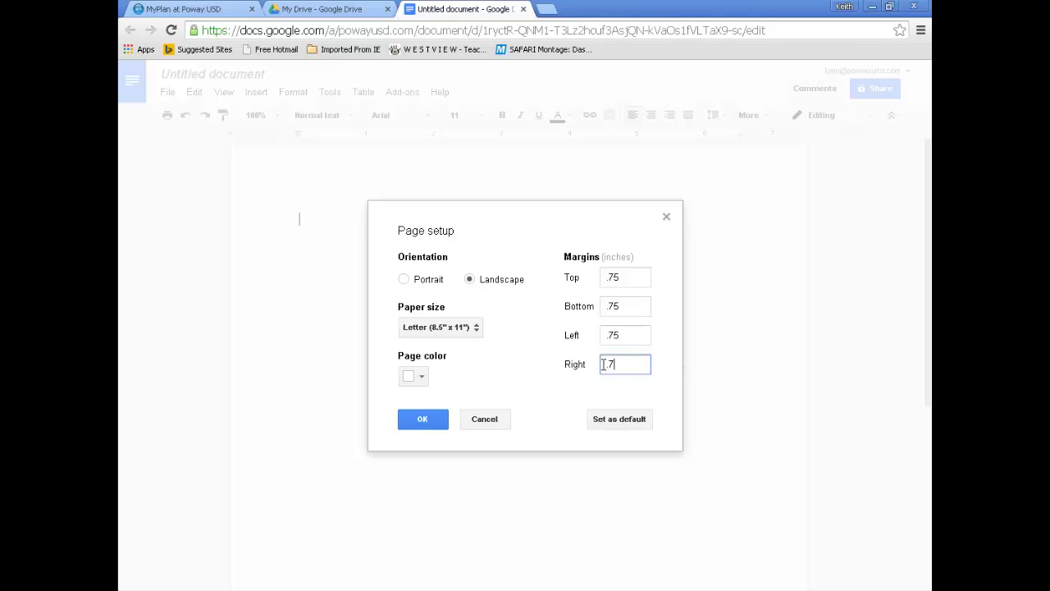
pyautogui.click(423, 420)
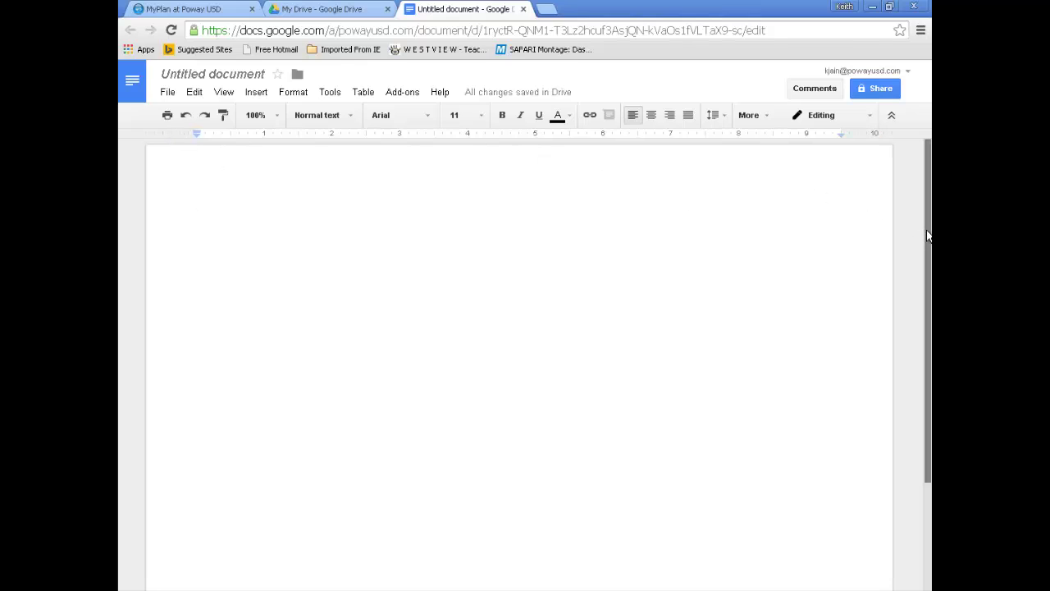
pyautogui.moveTo(927, 230); pyautogui.dragTo(878, 176)
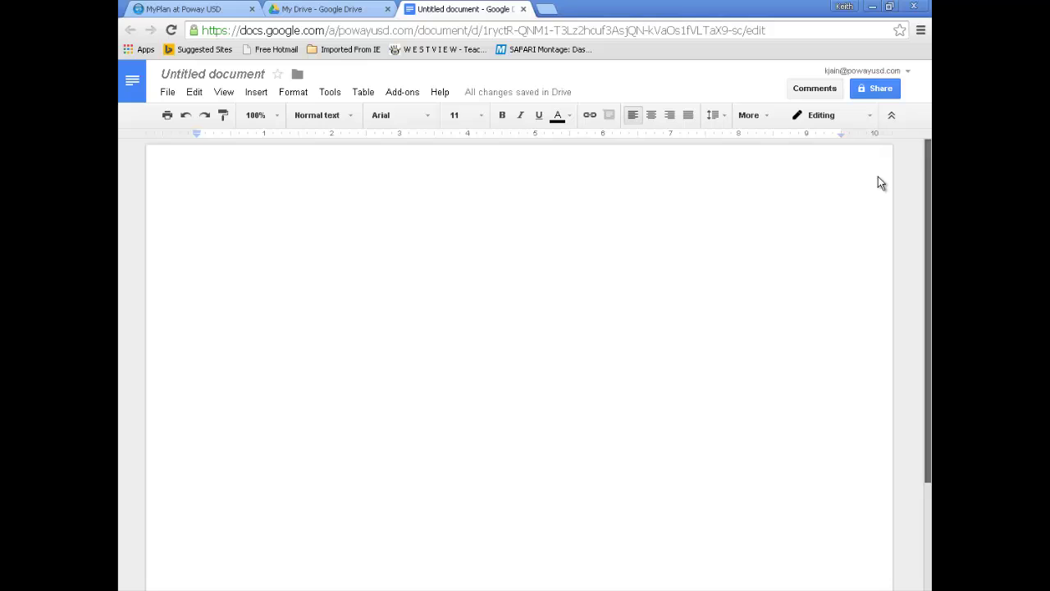
pyautogui.click(275, 120)
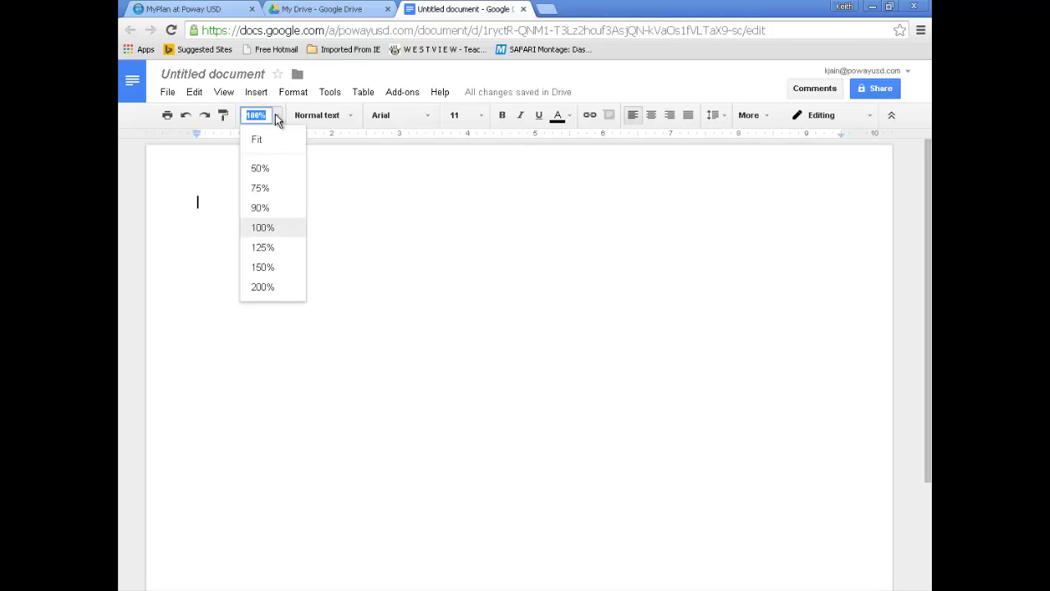
pyautogui.click(273, 191)
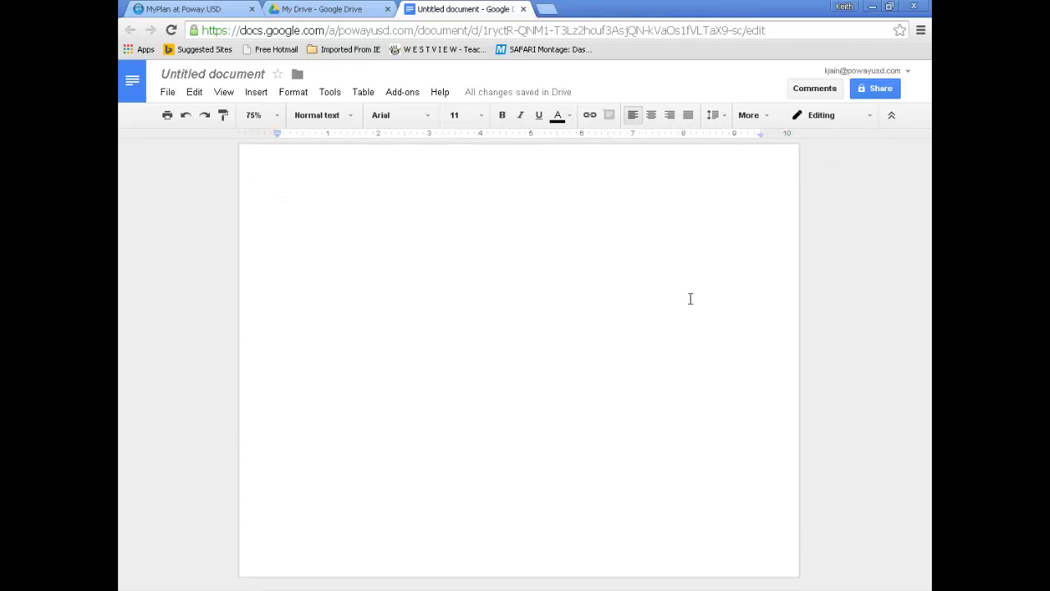
pyautogui.click(276, 120)
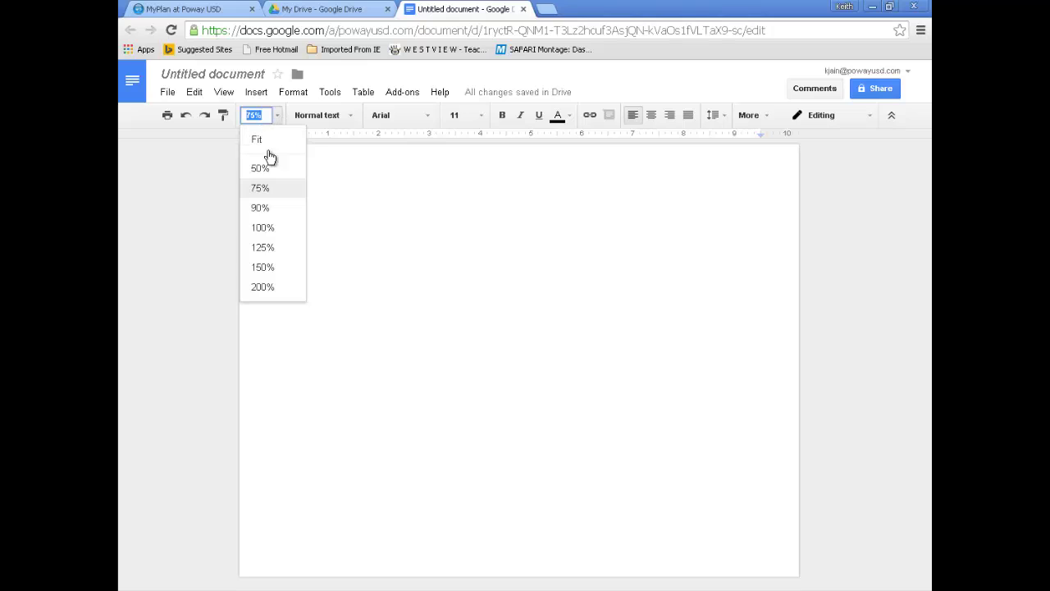
pyautogui.click(262, 228)
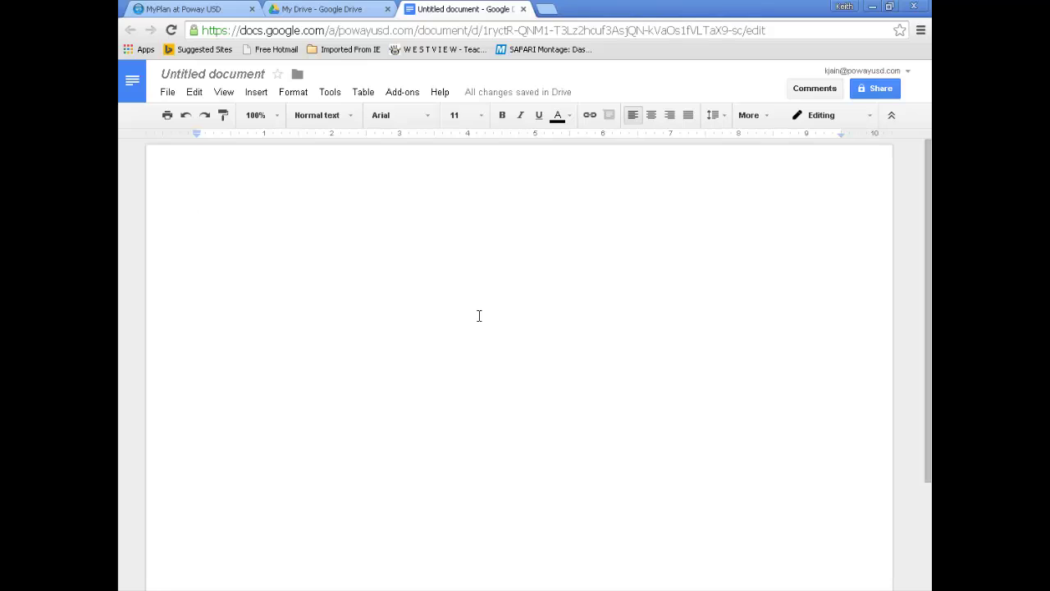
# Insert a 3 x 2 table and place the cursor on the empty line above it
pyautogui.click(363, 92)
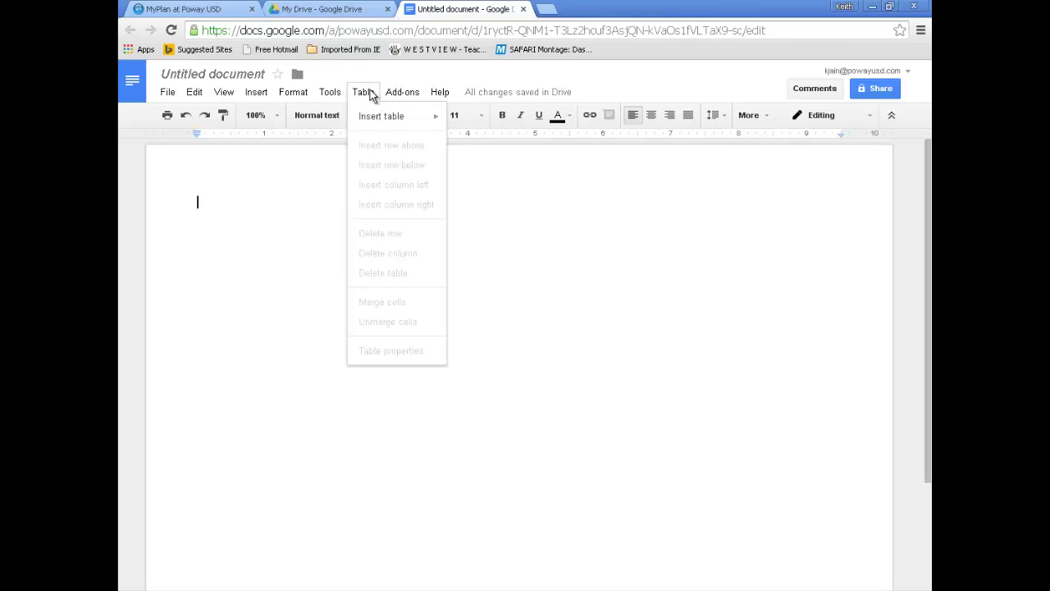
pyautogui.moveTo(371, 116)
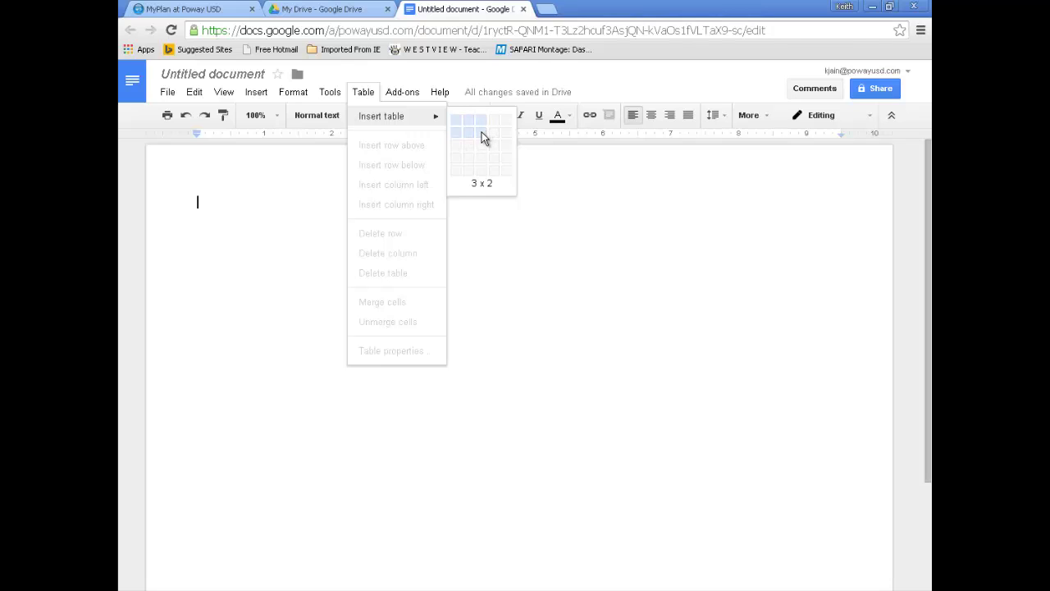
pyautogui.click(482, 135)
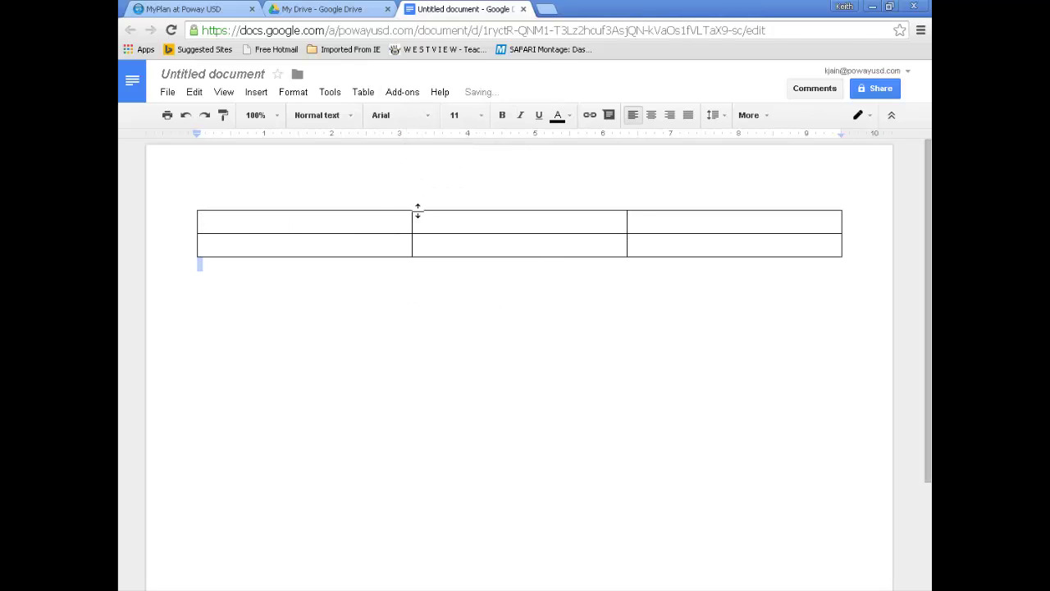
pyautogui.doubleClick(312, 237)
pyautogui.doubleClick(263, 225)
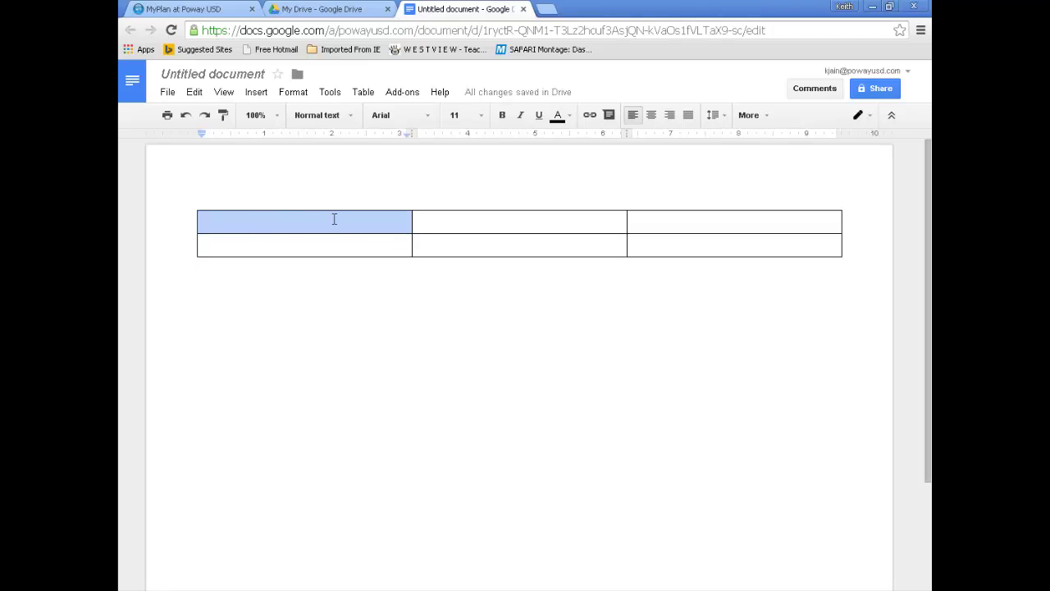
pyautogui.click(252, 198)
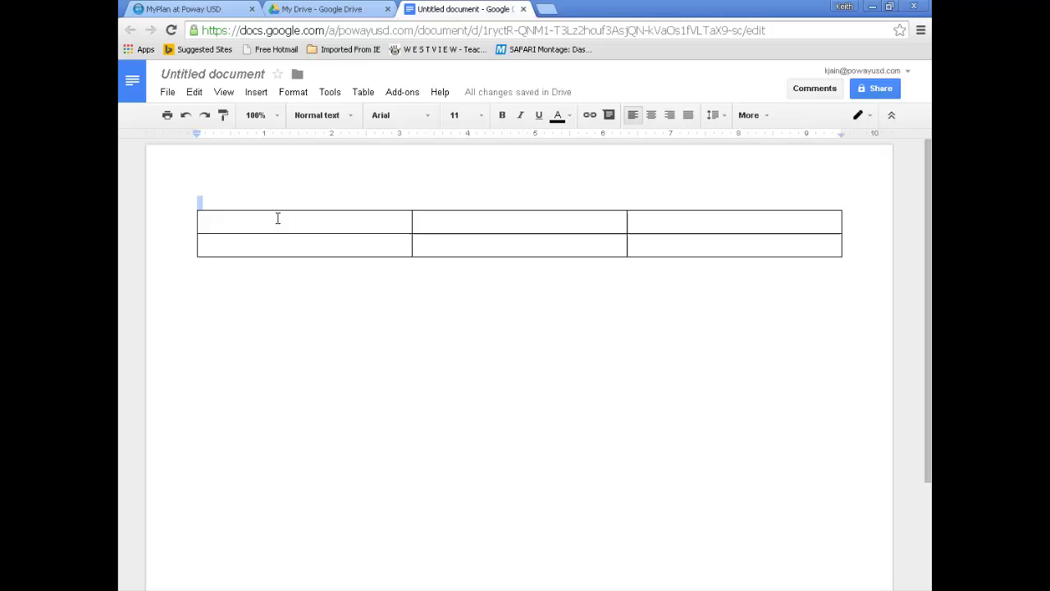
pyautogui.doubleClick(278, 218)
pyautogui.click(233, 200)
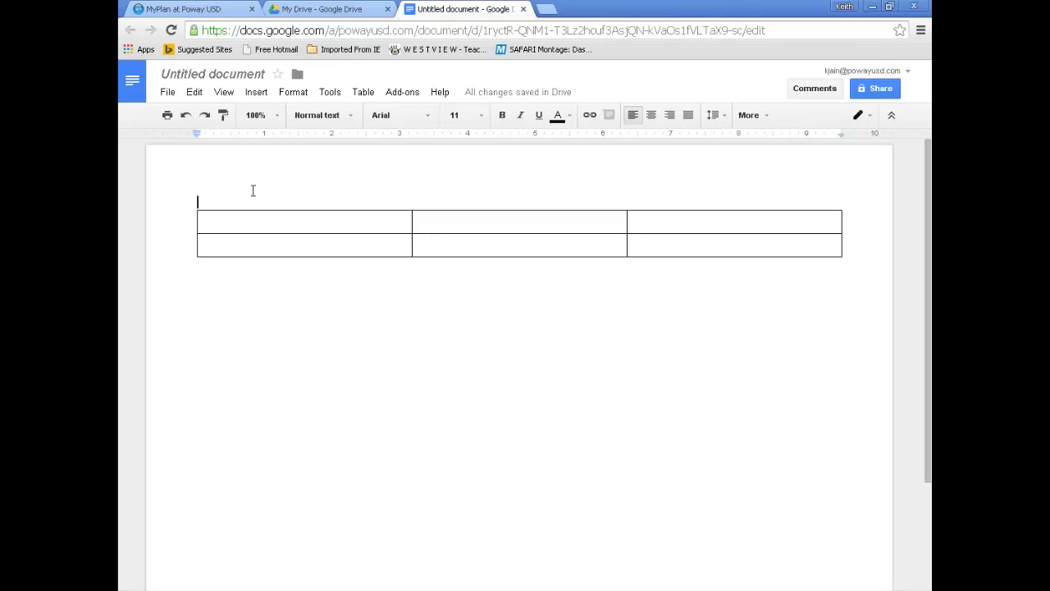
# Type the title 'THE INDUSTRIAL REVOLUTION TIMES' and enlarge it to 48 pt
pyautogui.write('THE ')
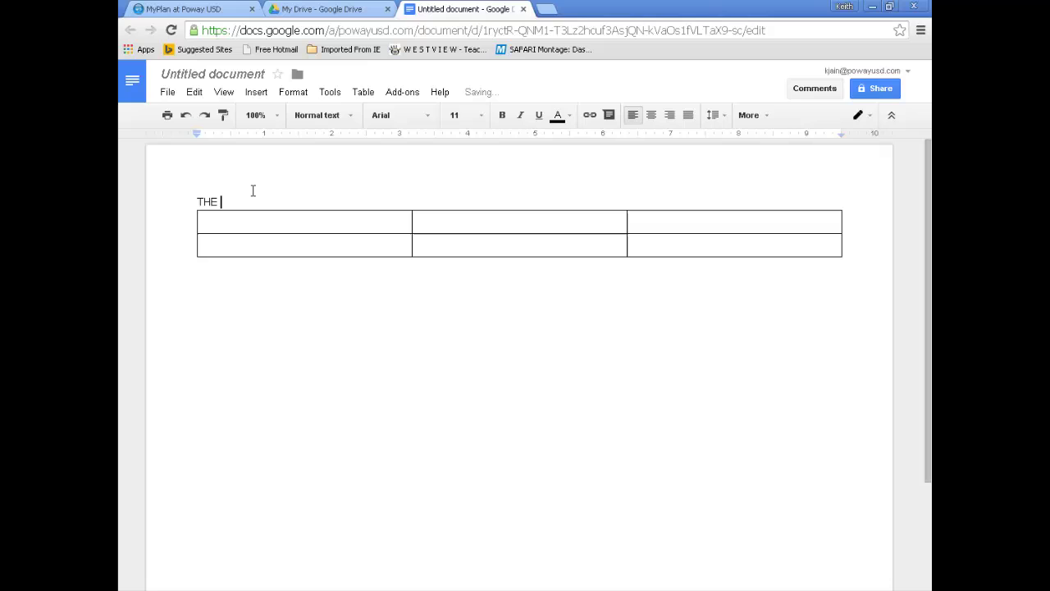
pyautogui.write('INDUSTRIAL REV')
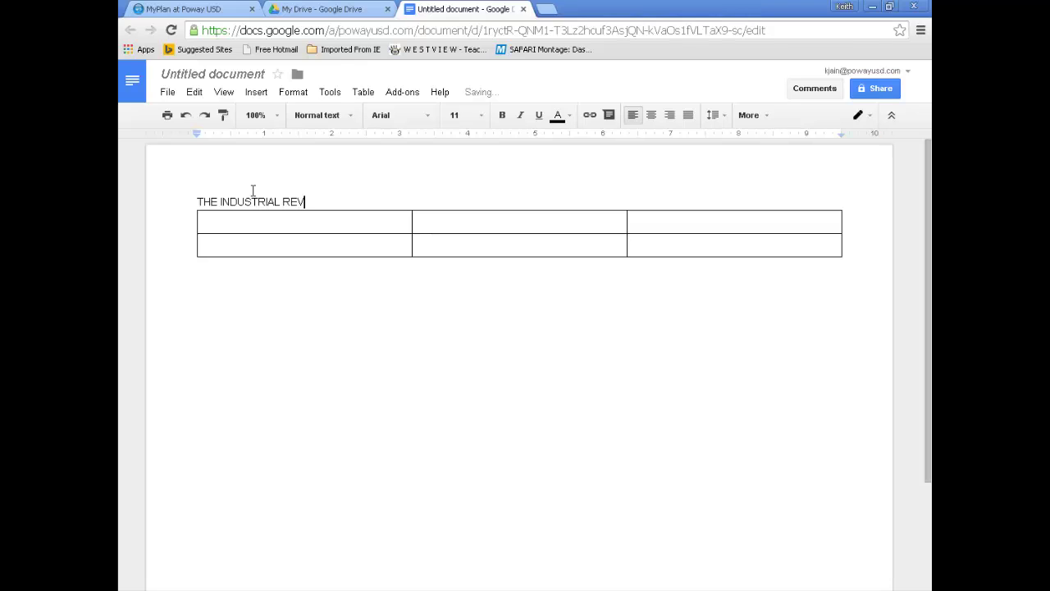
pyautogui.write('OLUTION TIMES')
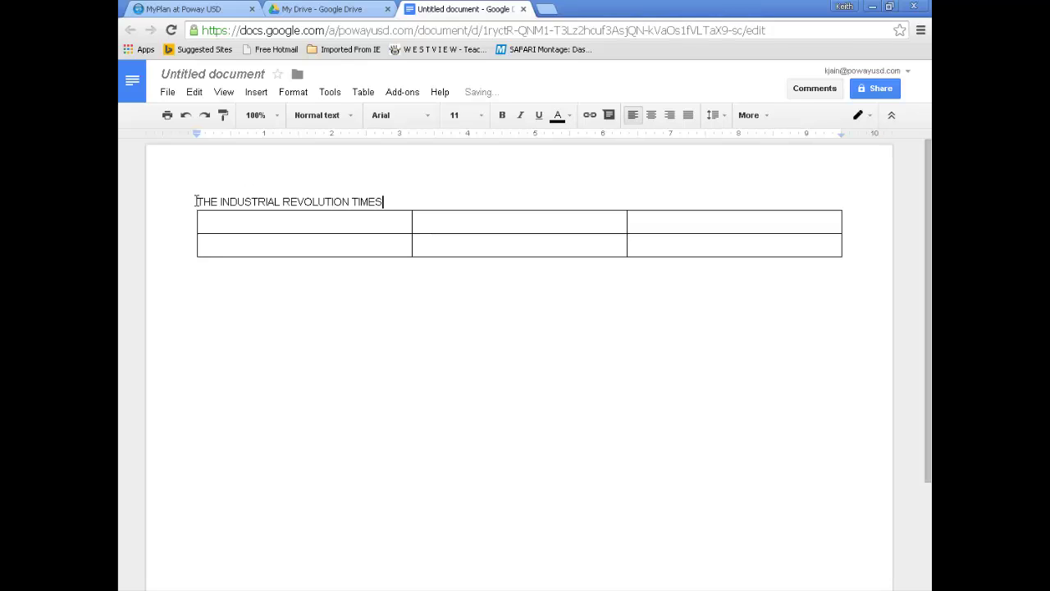
pyautogui.moveTo(195, 202); pyautogui.dragTo(386, 202)
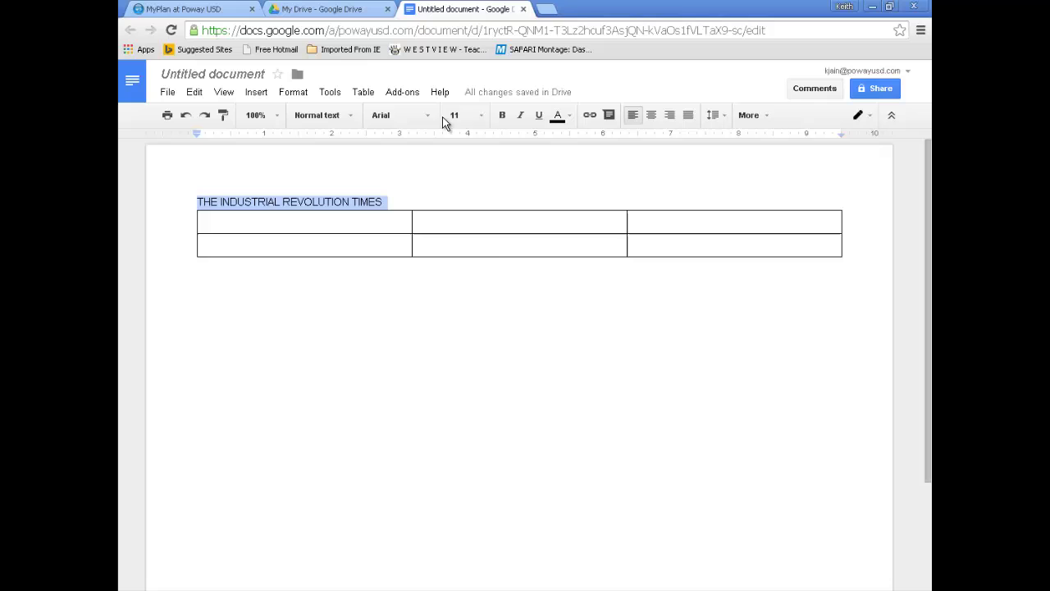
pyautogui.click(480, 115)
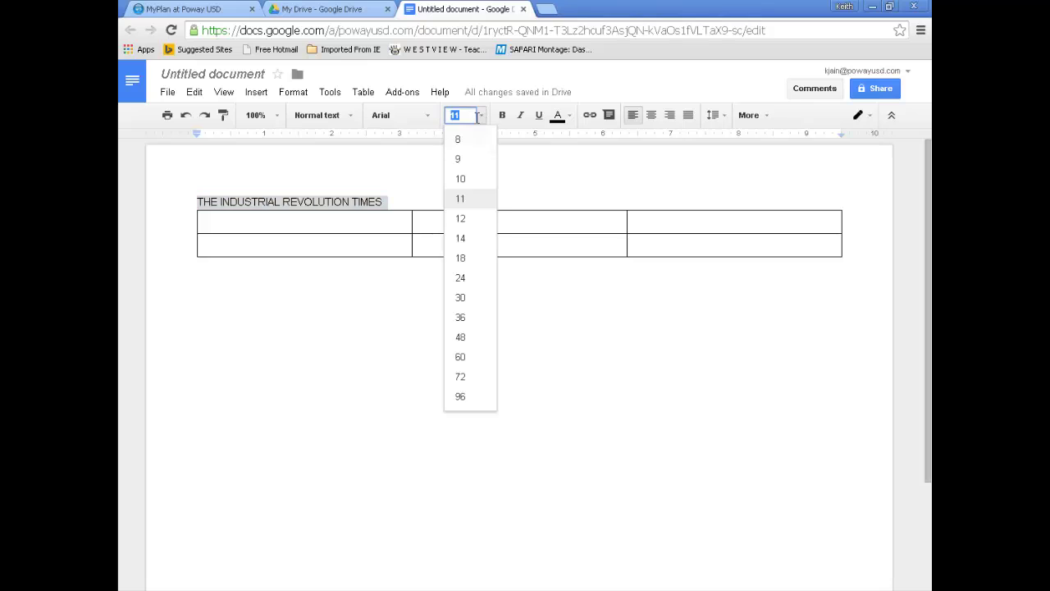
pyautogui.click(461, 337)
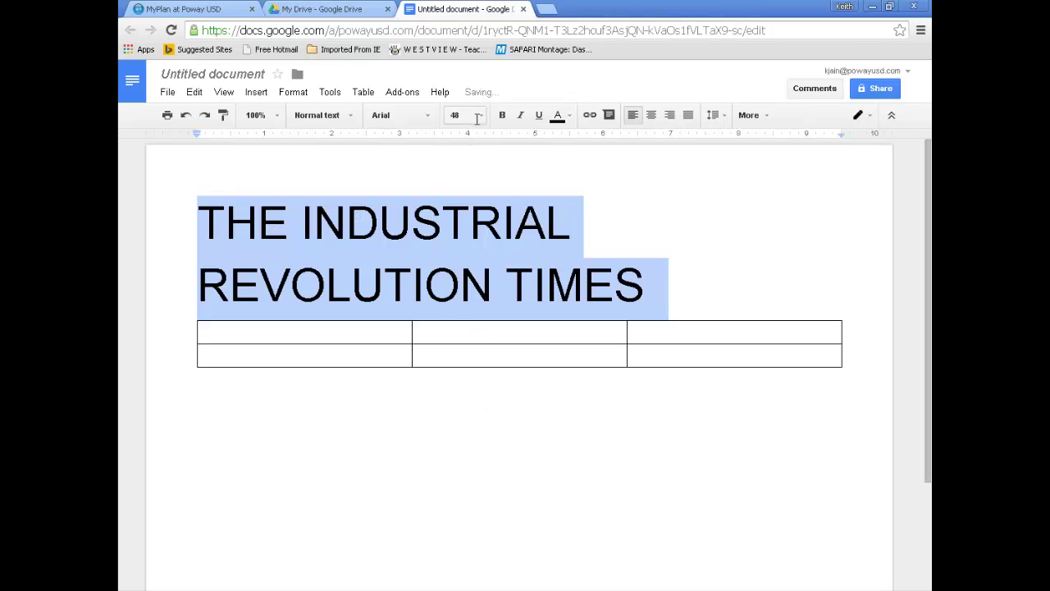
# Try Trebuchet MS and Courier New on the title, then settle on Georgia
pyautogui.click(433, 117)
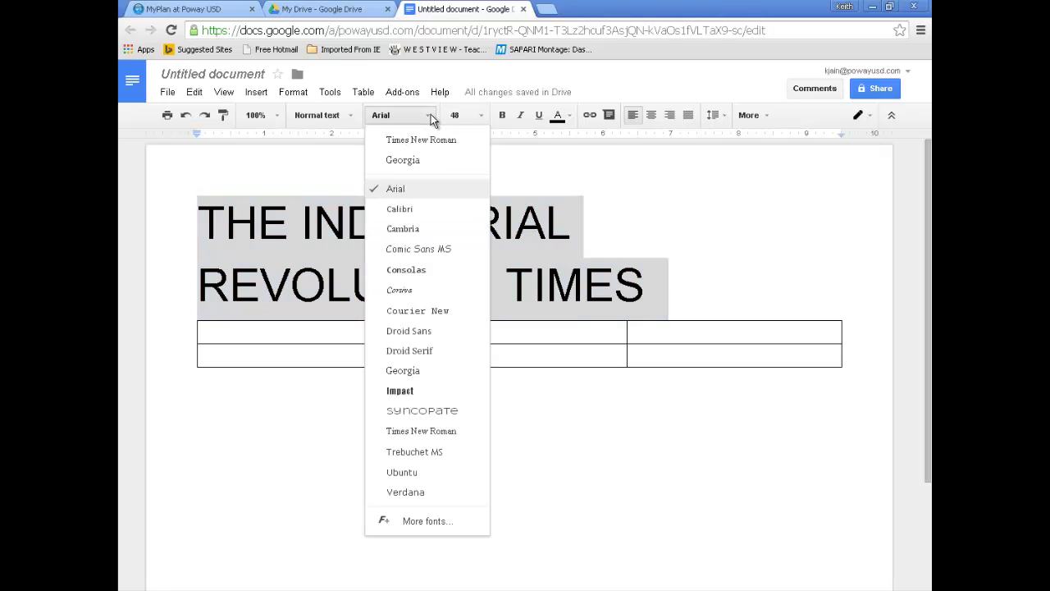
pyautogui.click(423, 454)
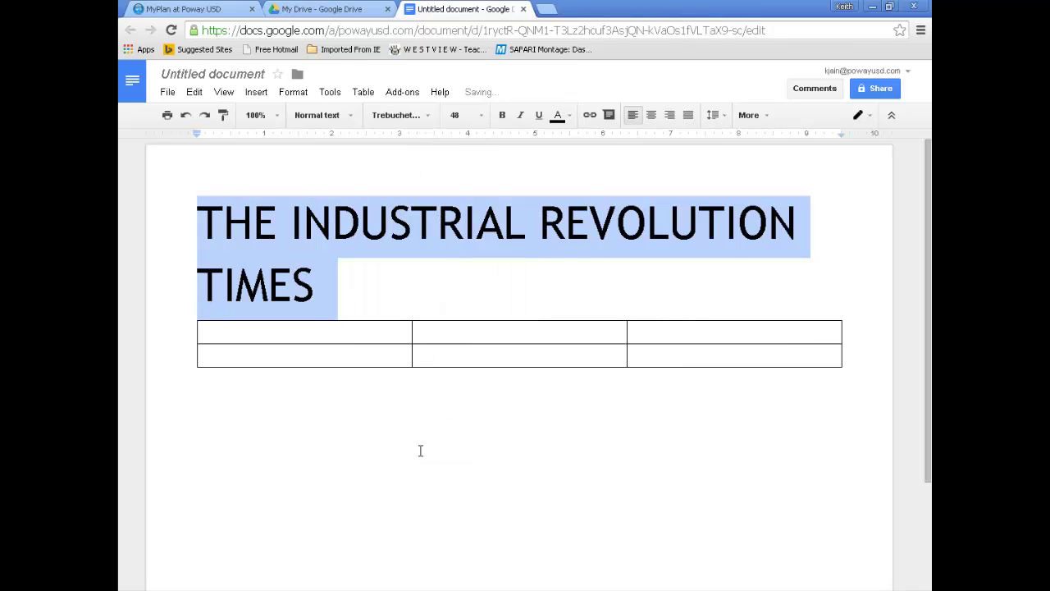
pyautogui.click(428, 116)
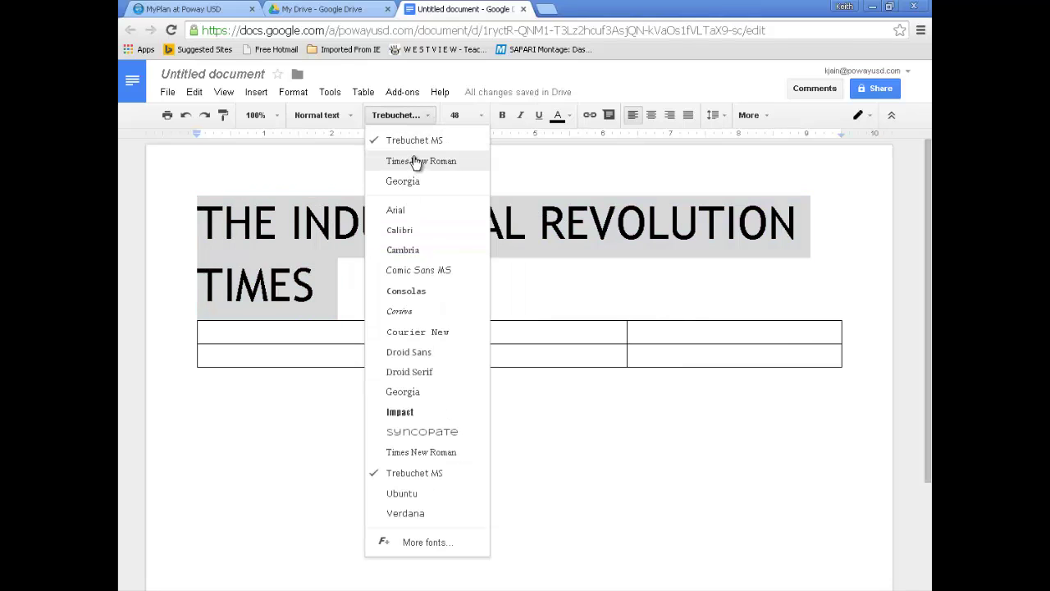
pyautogui.click(443, 333)
pyautogui.click(400, 116)
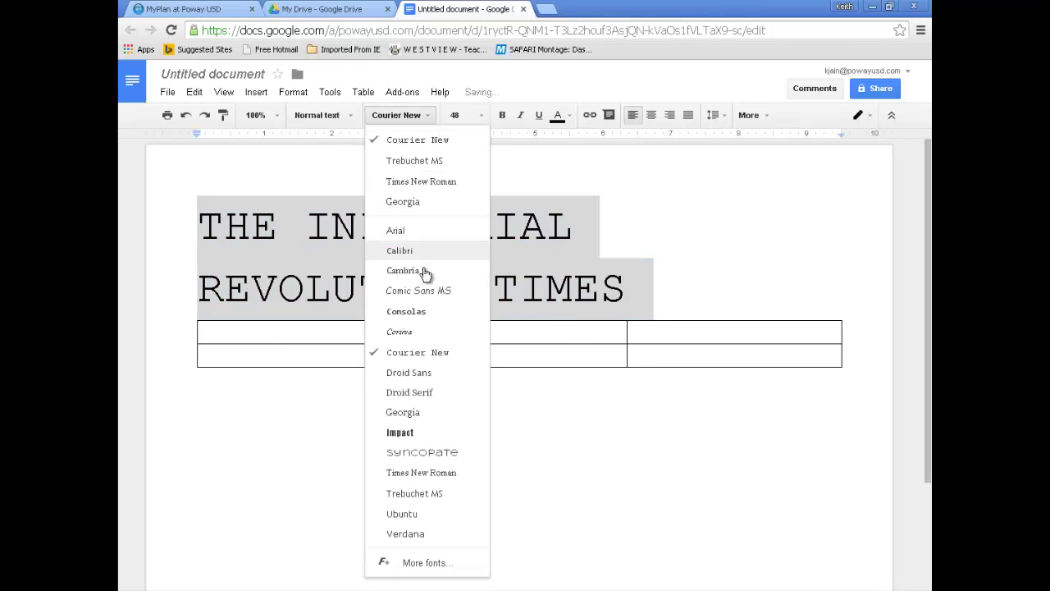
pyautogui.click(425, 416)
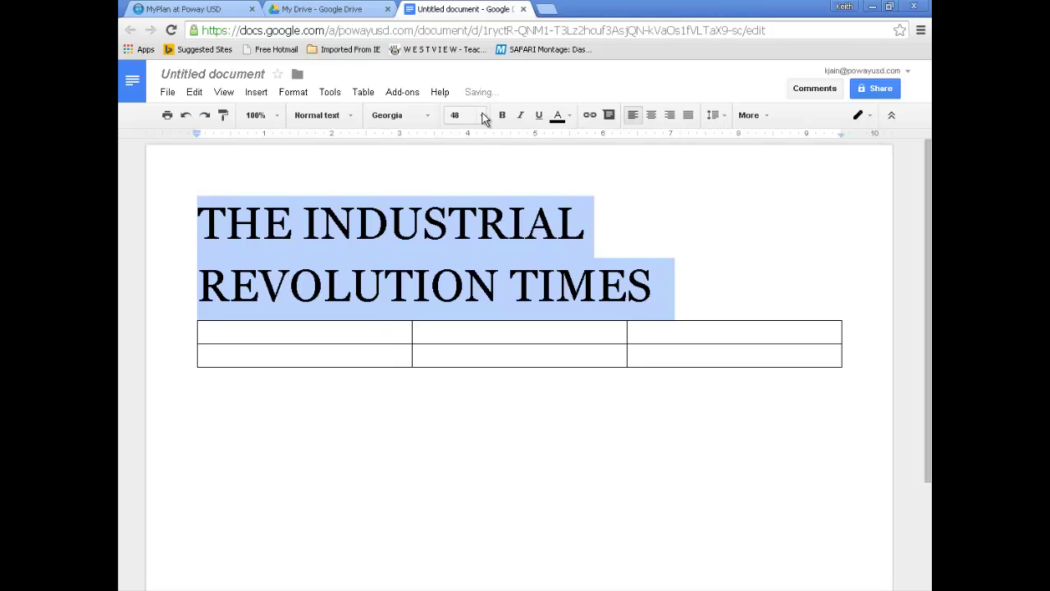
pyautogui.click(456, 115)
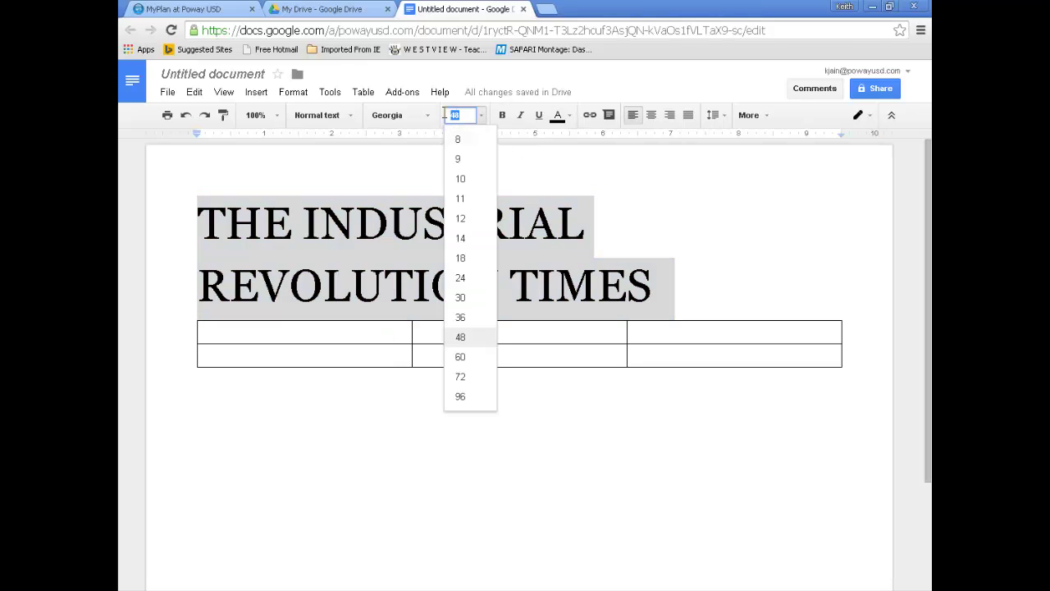
# Make the title bold and size it to 32 pt after trying 30, 36 and 33
pyautogui.write('30')
pyautogui.press('Return')
pyautogui.click(463, 115)
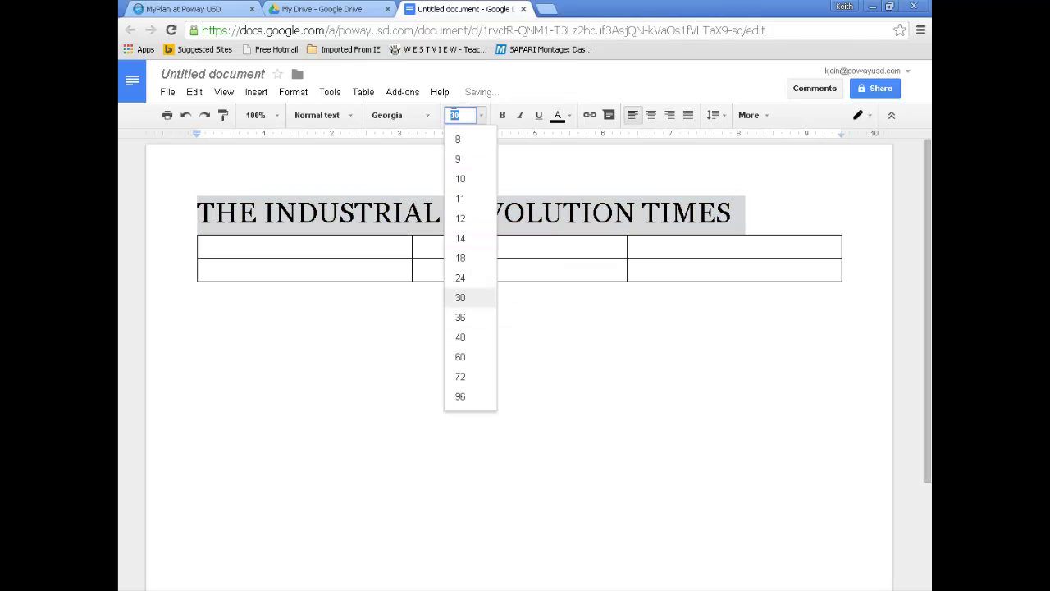
pyautogui.press('BackSpace')
pyautogui.write('6')
pyautogui.press('Return')
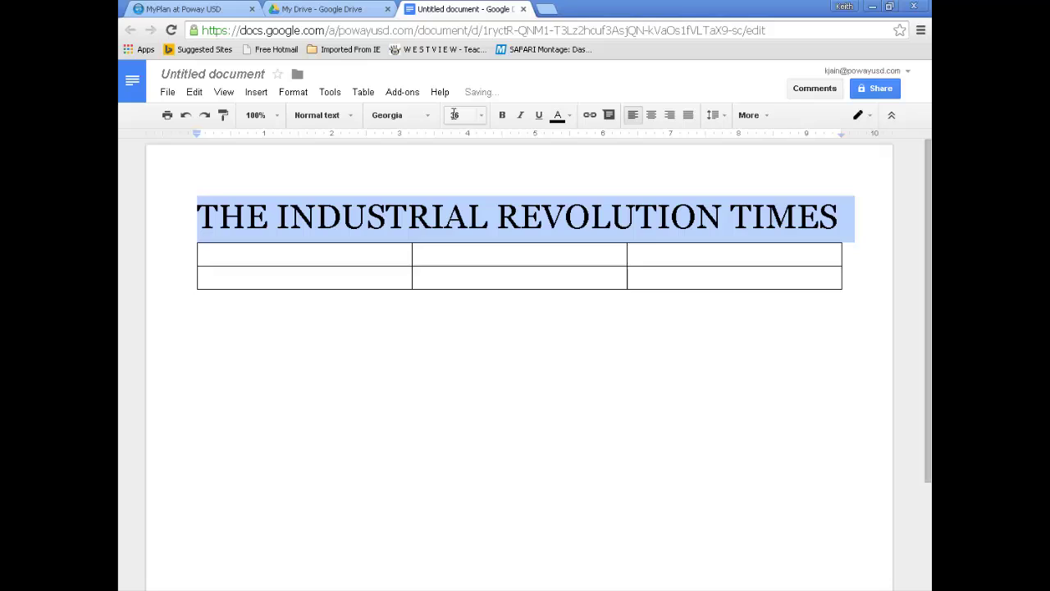
pyautogui.click(503, 115)
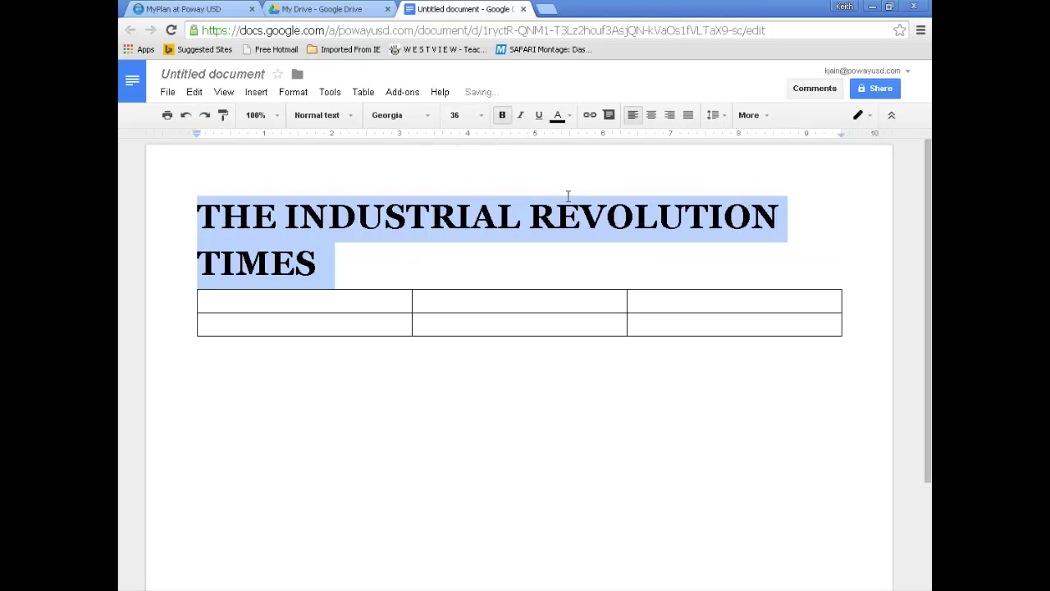
pyautogui.click(455, 114)
pyautogui.write('33')
pyautogui.press('Return')
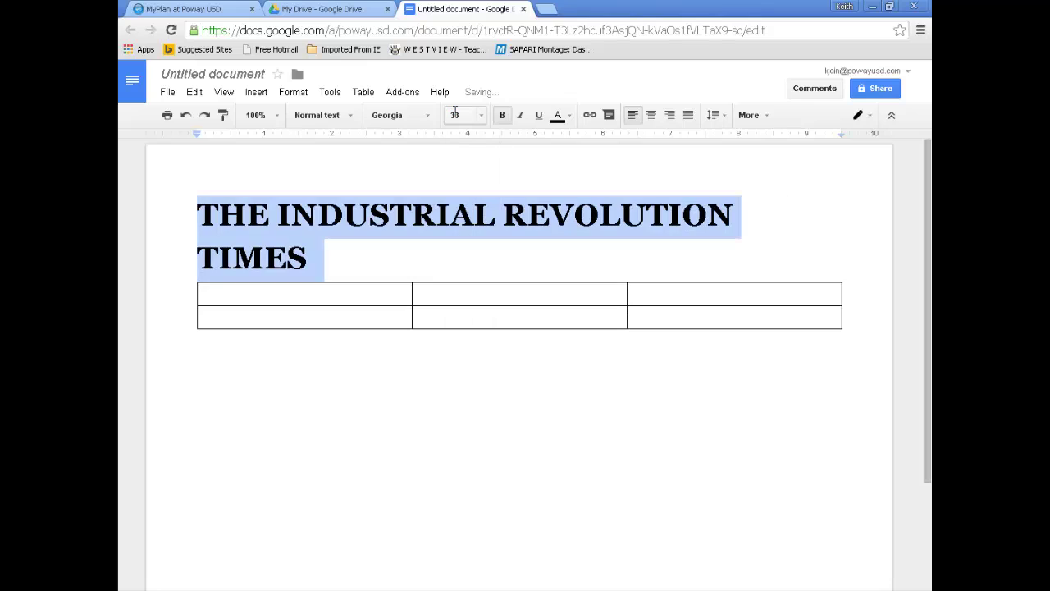
pyautogui.click(463, 117)
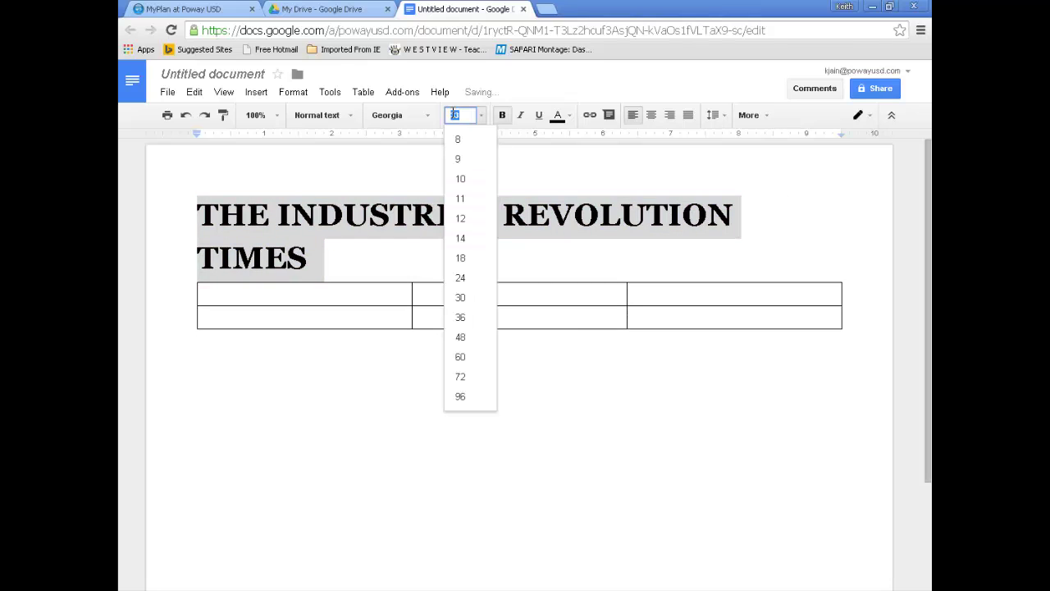
pyautogui.write('32')
pyautogui.press('Return')
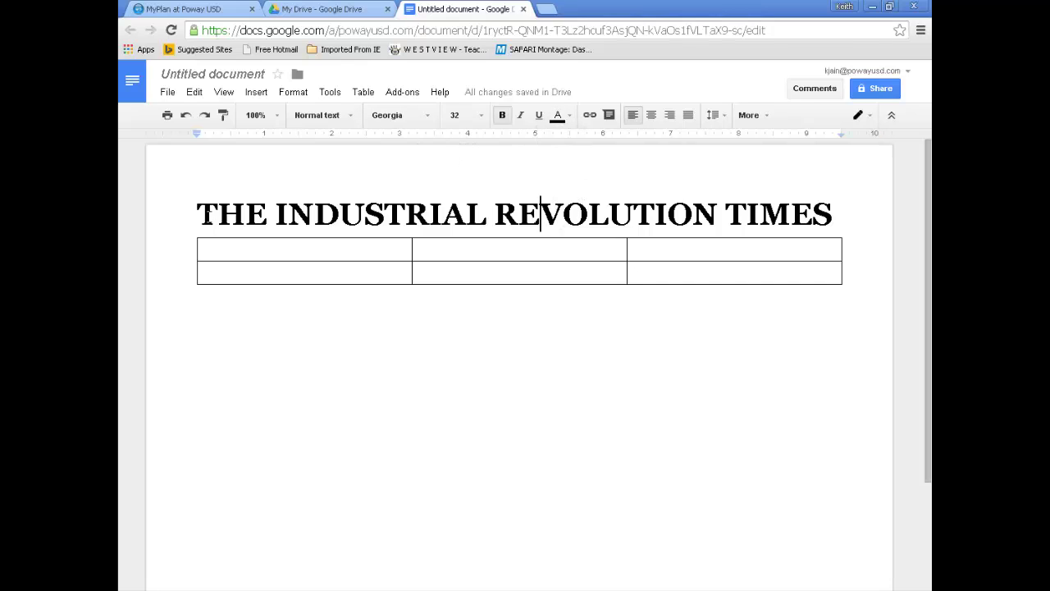
# Underline the whole title line
pyautogui.moveTo(199, 215); pyautogui.dragTo(831, 211)
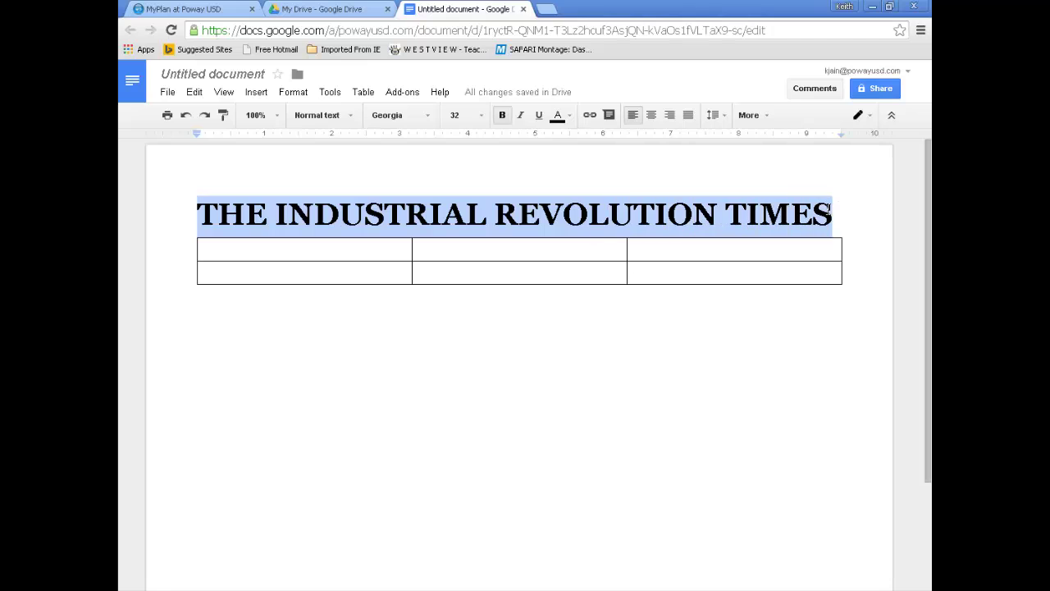
pyautogui.click(539, 117)
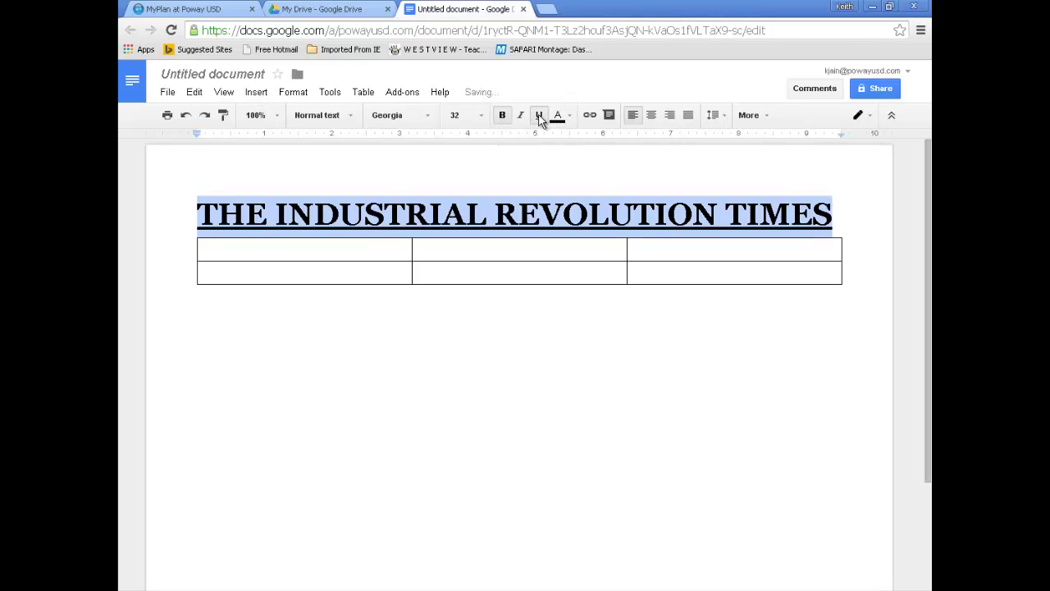
pyautogui.click(563, 214)
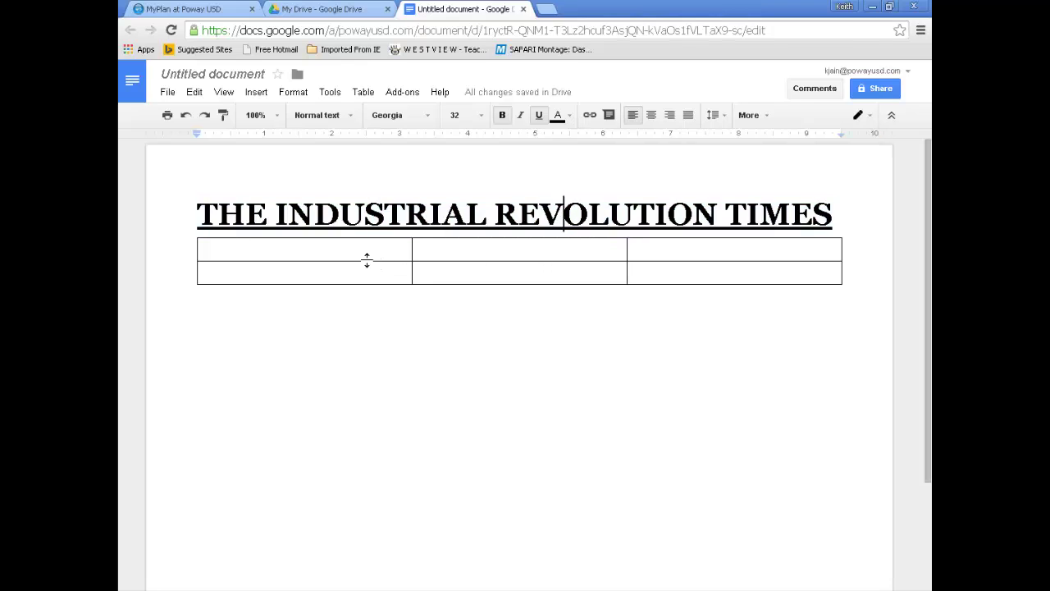
# Drag the table's bottom border down so the second row fills most of the page
pyautogui.moveTo(298, 252); pyautogui.dragTo(481, 253)
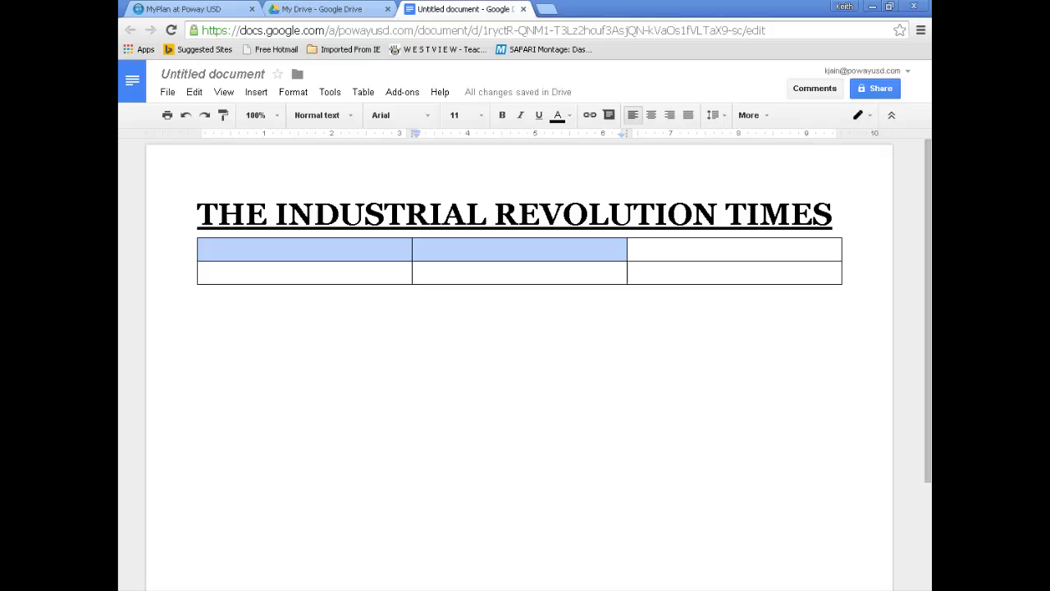
pyautogui.moveTo(928, 280); pyautogui.dragTo(925, 308)
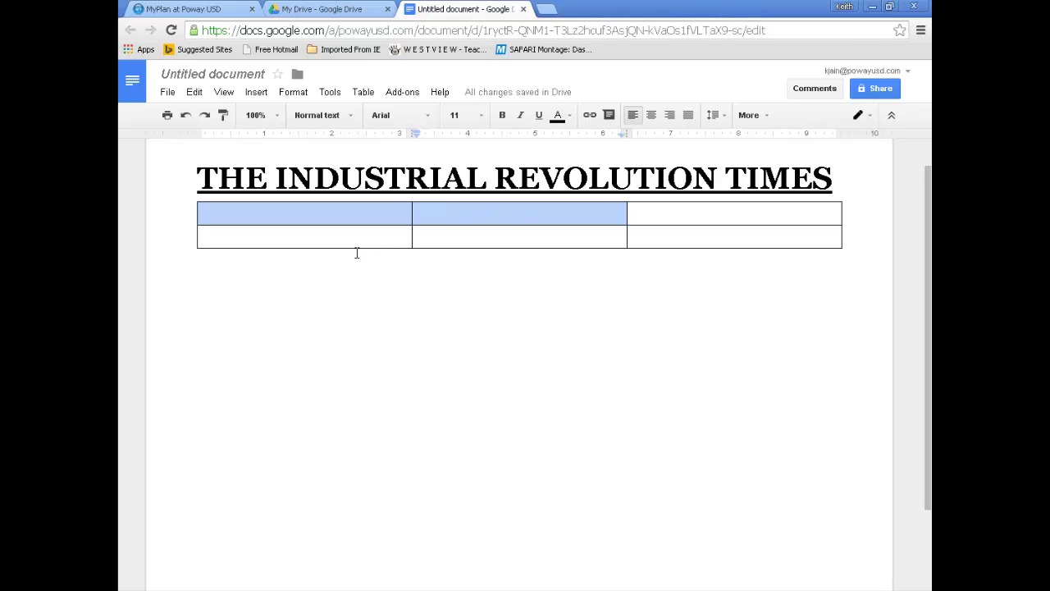
pyautogui.moveTo(449, 248); pyautogui.dragTo(450, 490)
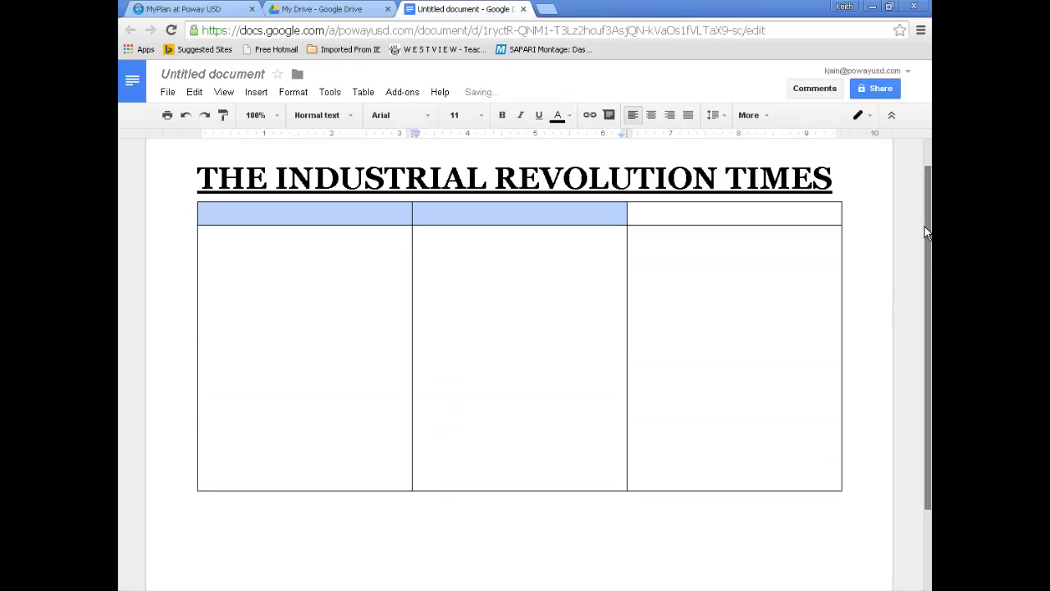
pyautogui.moveTo(926, 233); pyautogui.dragTo(926, 308)
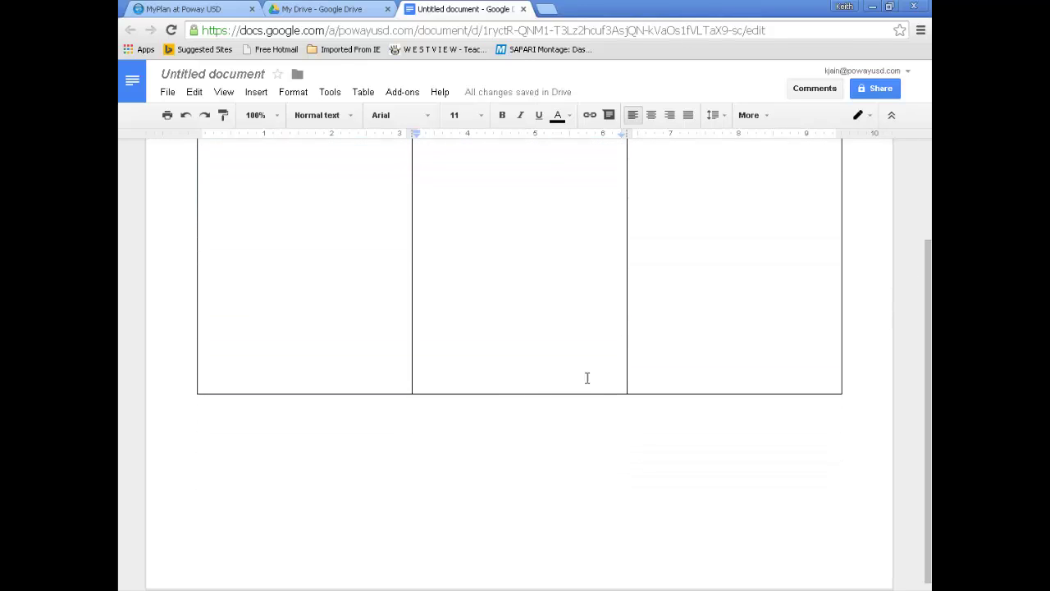
pyautogui.moveTo(471, 399); pyautogui.dragTo(478, 499)
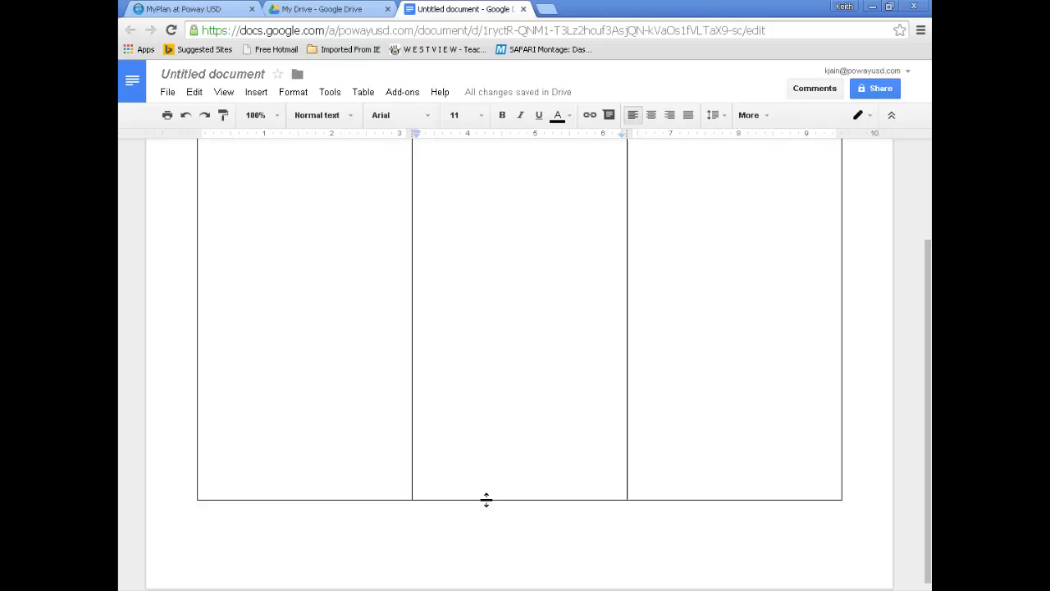
pyautogui.moveTo(485, 499); pyautogui.dragTo(488, 536)
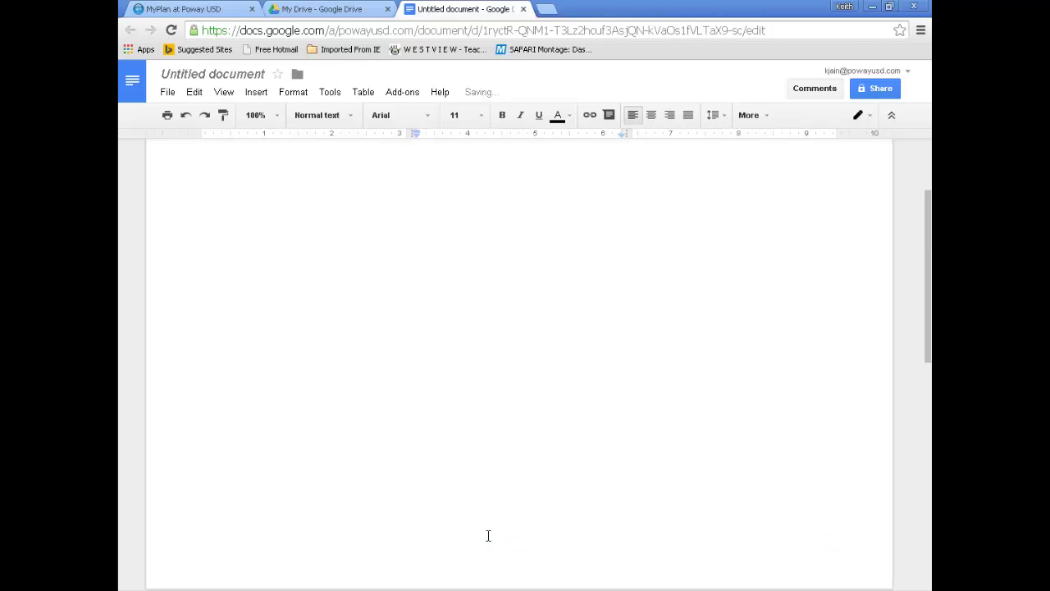
pyautogui.moveTo(928, 275); pyautogui.dragTo(928, 558)
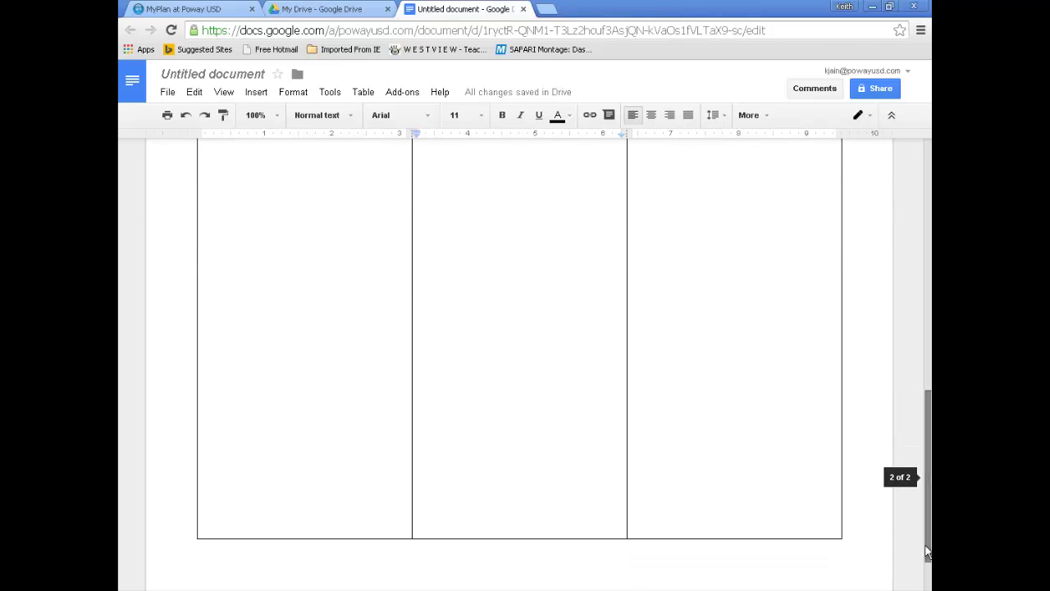
pyautogui.moveTo(759, 538); pyautogui.dragTo(757, 523)
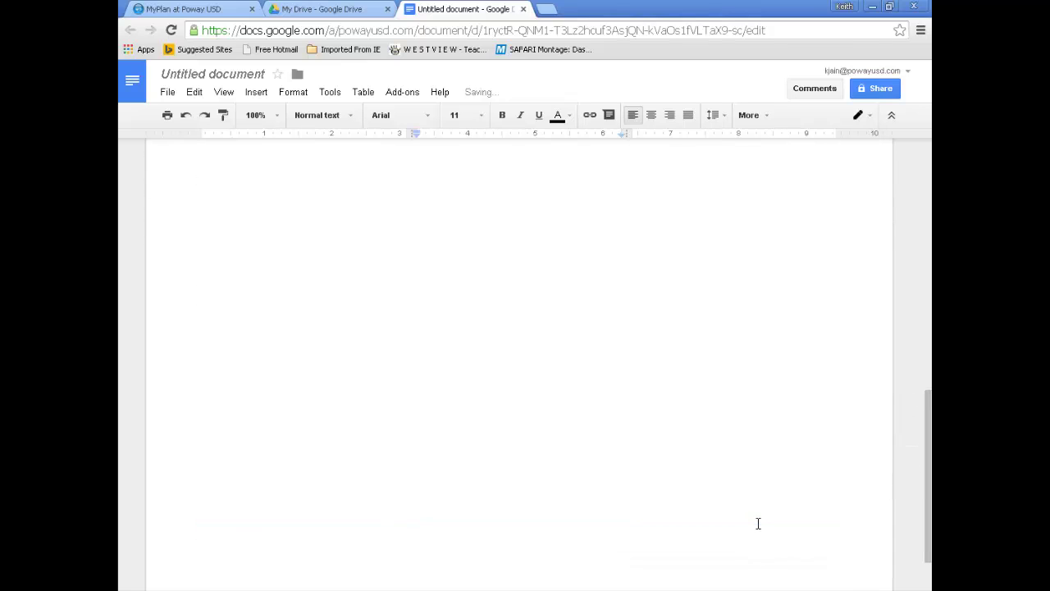
pyautogui.moveTo(928, 474); pyautogui.dragTo(908, 248)
pyautogui.moveTo(569, 252); pyautogui.dragTo(563, 253)
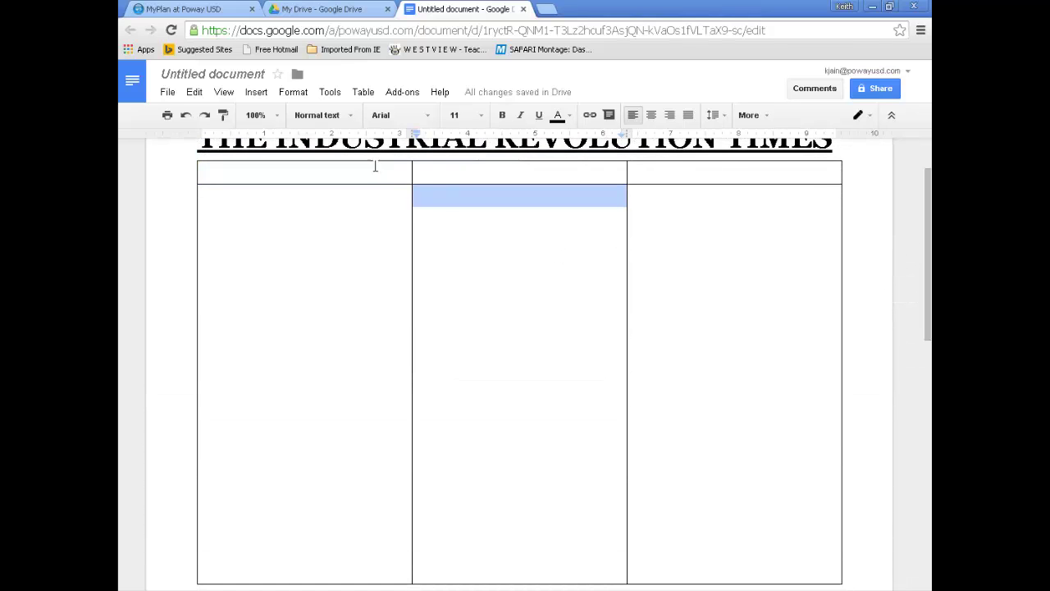
# Merge the first two header cells and type 'Four Great Inventions of the Industrial Revolution' there
pyautogui.moveTo(375, 167); pyautogui.dragTo(462, 172)
pyautogui.rightClick(464, 172)
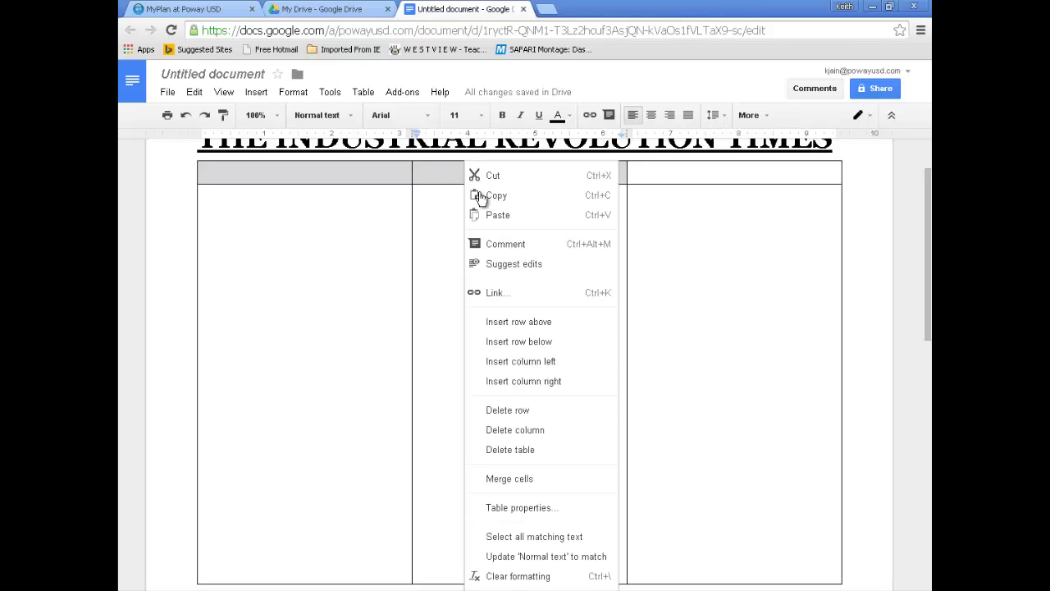
pyautogui.click(530, 480)
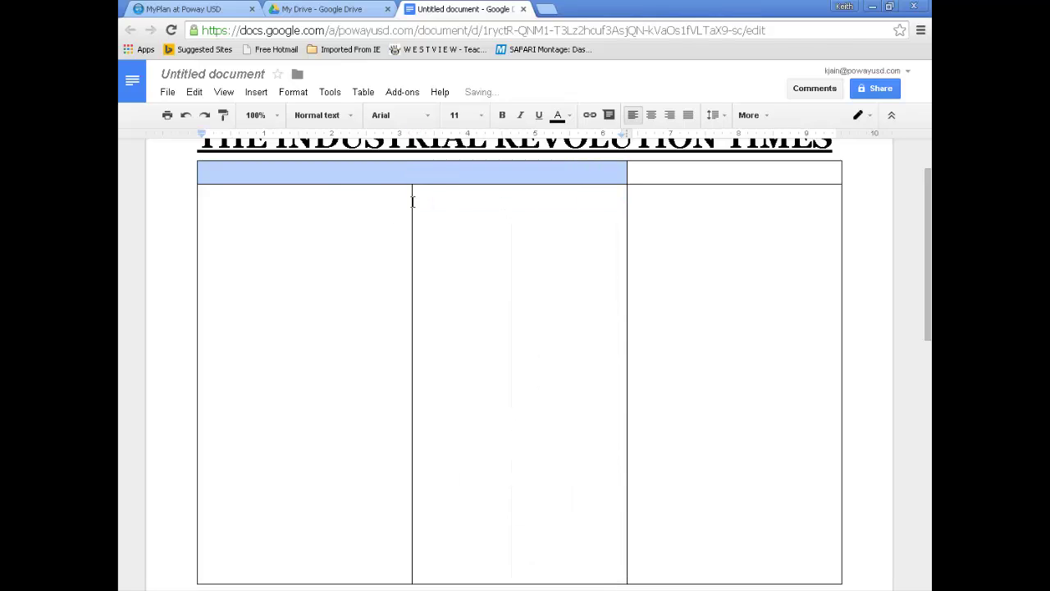
pyautogui.click(320, 174)
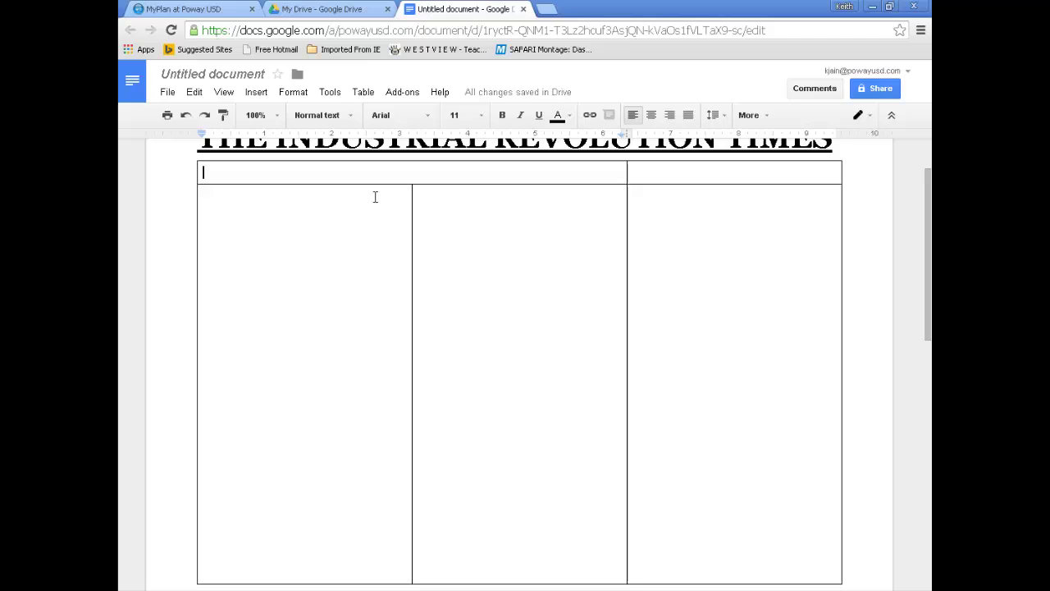
pyautogui.write('Four Great inv')
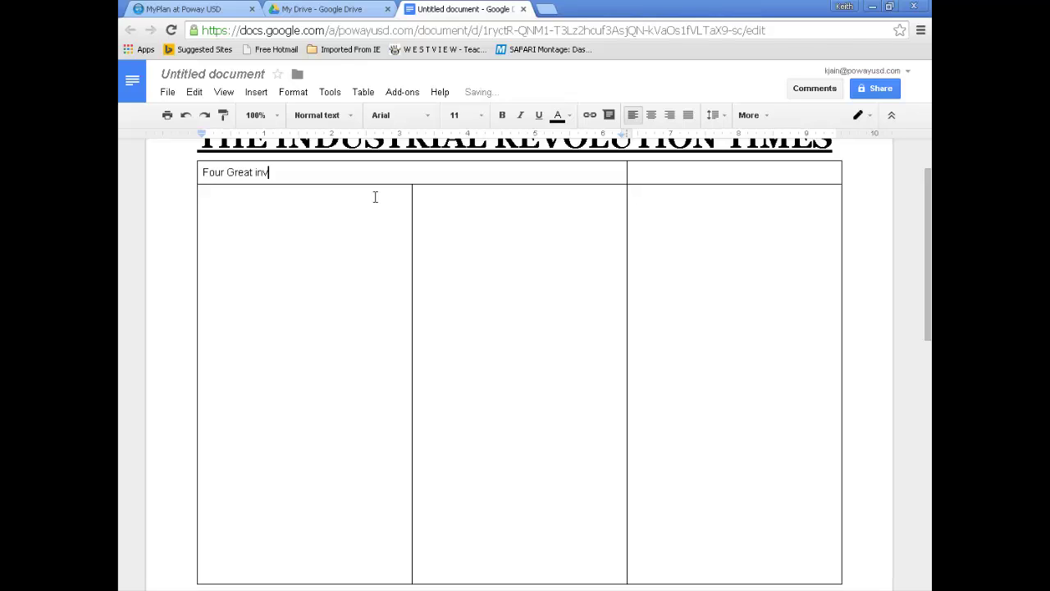
pyautogui.press('BackSpace')
pyautogui.press('BackSpace')
pyautogui.press('BackSpace')
pyautogui.press('BackSpace')
pyautogui.write('Inventions of the Industr')
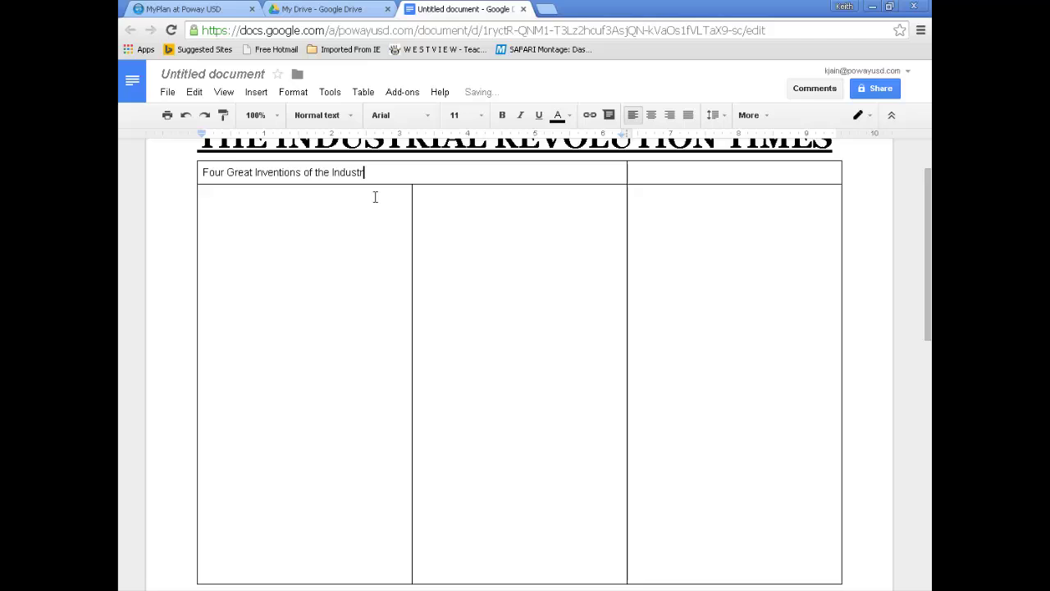
pyautogui.write('ial Re')
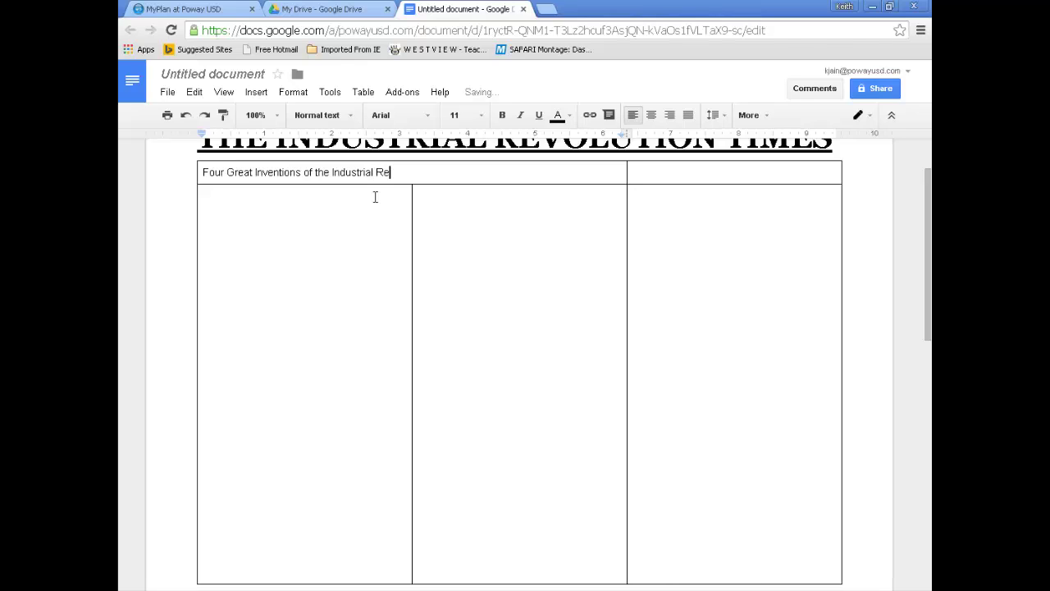
pyautogui.write('volution')
# Bold the table heading and set it to 18 pt after trying 24 and 20
pyautogui.moveTo(427, 172); pyautogui.dragTo(193, 170)
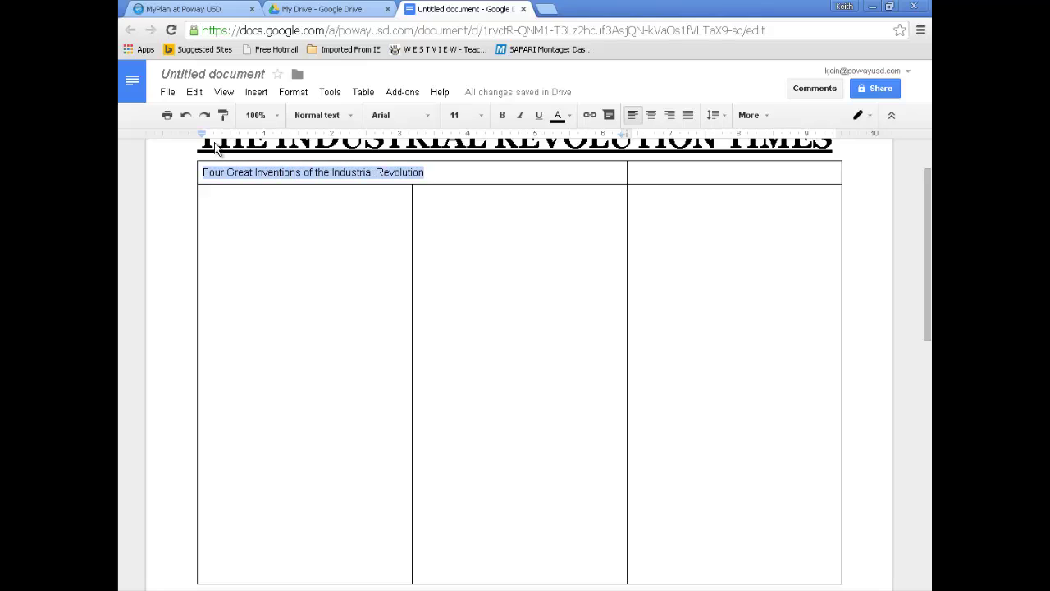
pyautogui.click(458, 115)
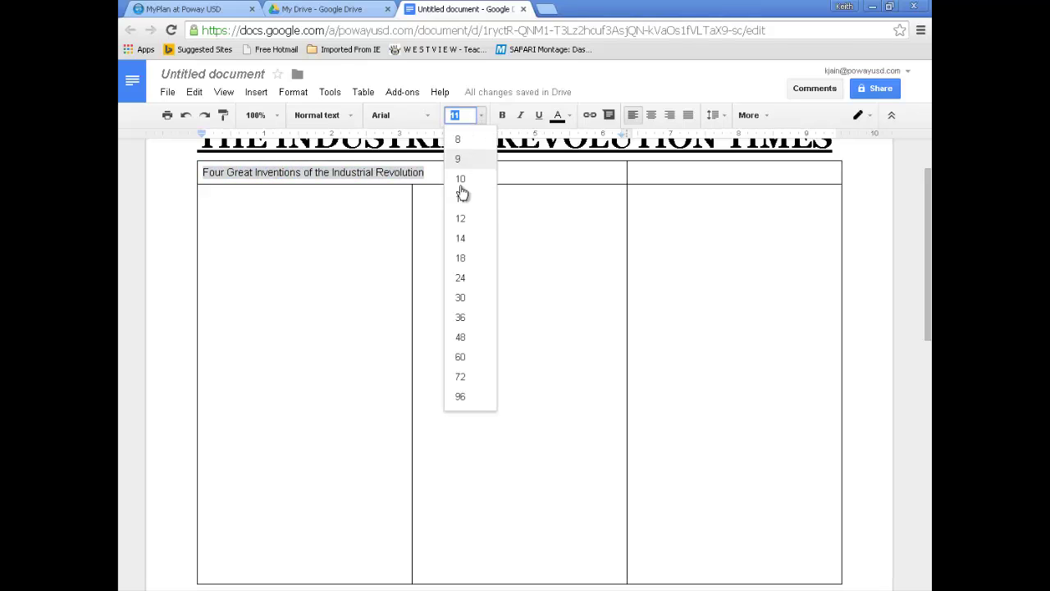
pyautogui.click(460, 275)
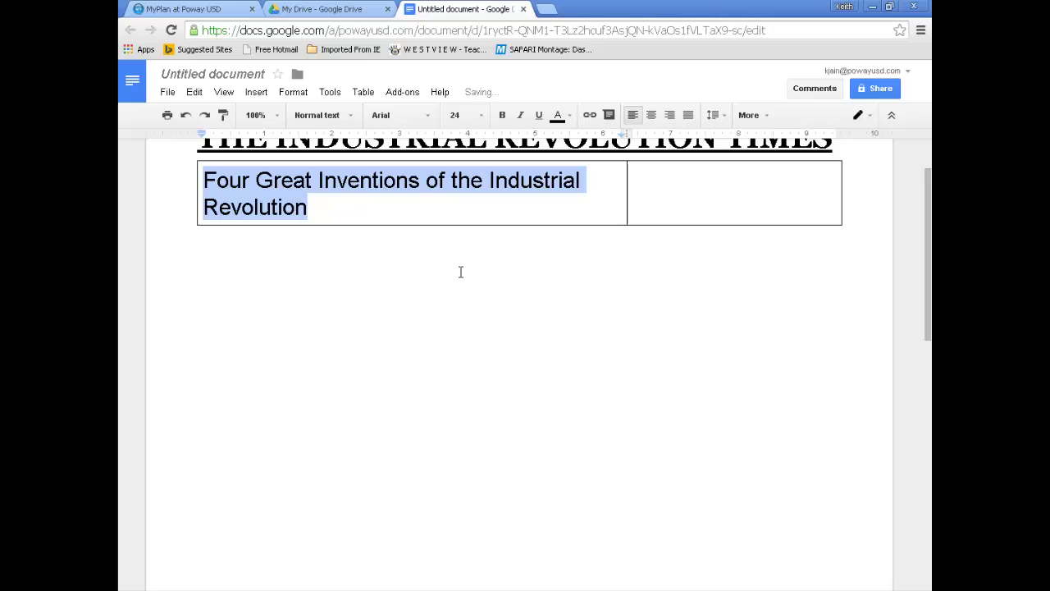
pyautogui.click(454, 114)
pyautogui.write('20')
pyautogui.press('Return')
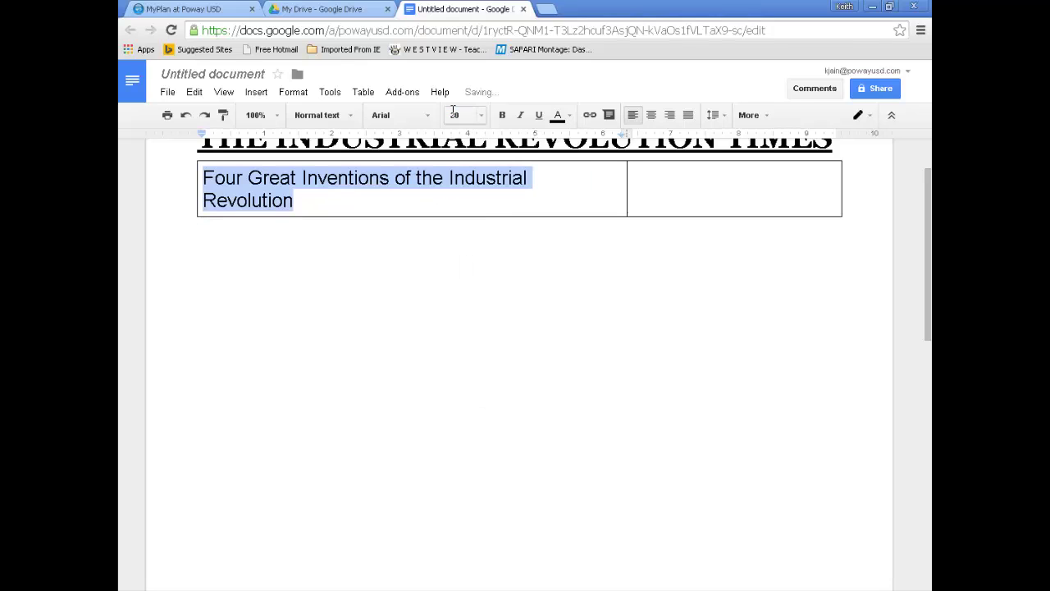
pyautogui.click(454, 115)
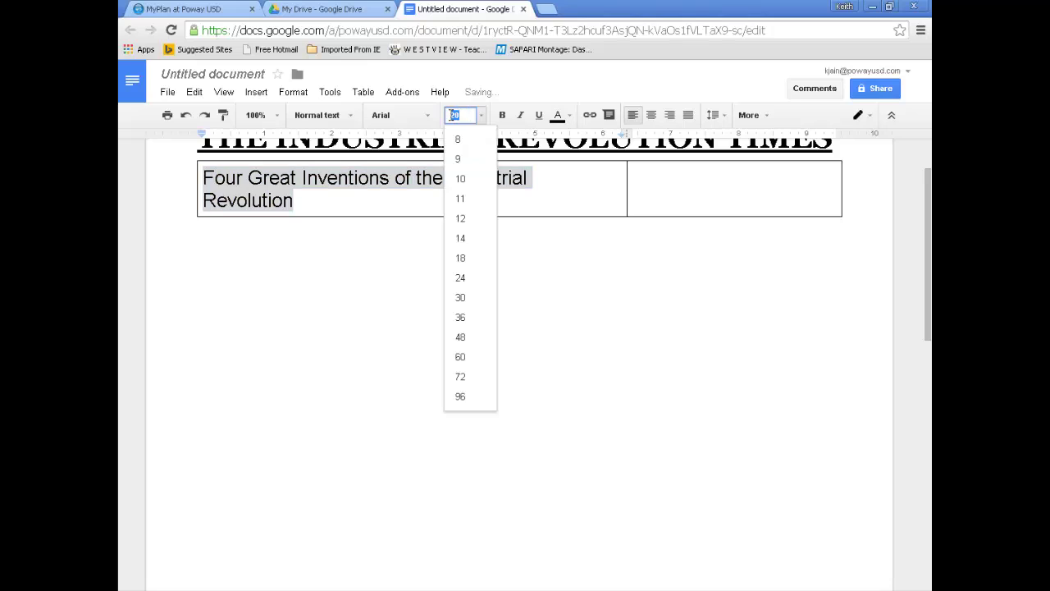
pyautogui.write('18')
pyautogui.press('Return')
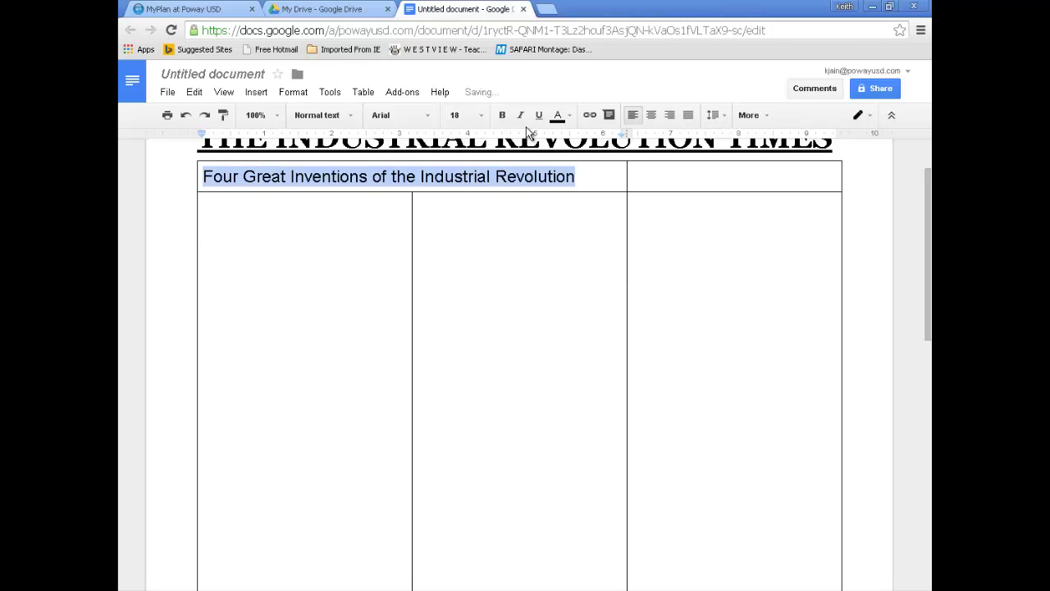
pyautogui.click(503, 116)
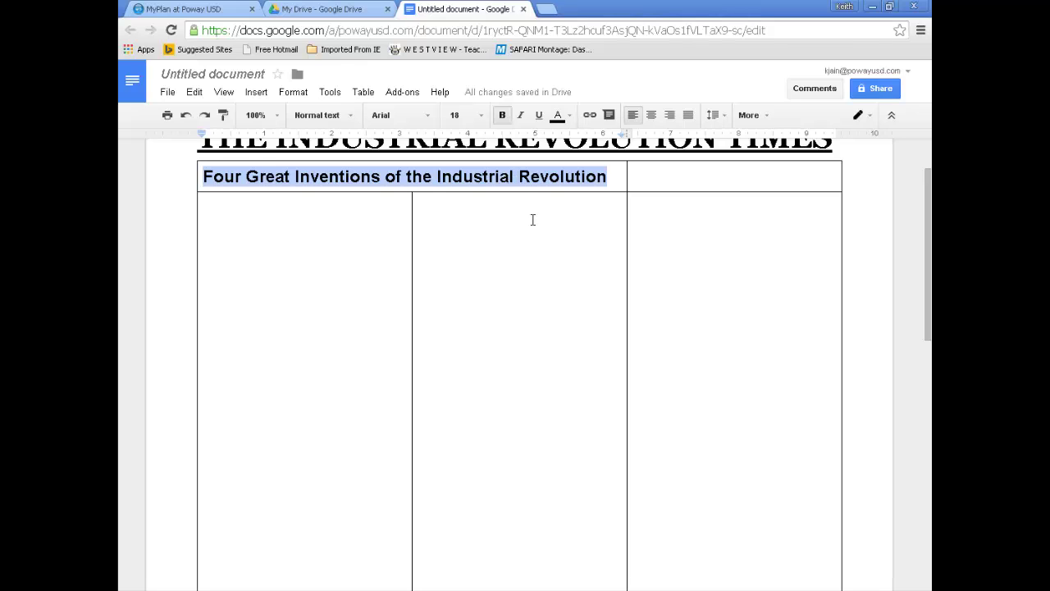
# Place the cursor in the empty left body cell of the table
pyautogui.click(521, 178)
pyautogui.moveTo(539, 235); pyautogui.dragTo(295, 214)
pyautogui.click(279, 206)
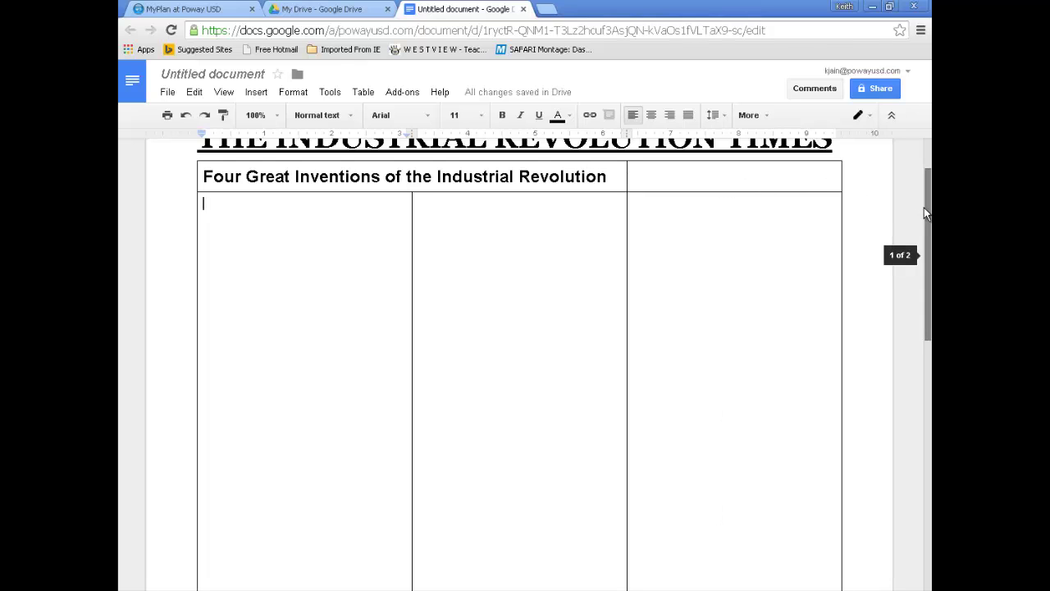
pyautogui.scroll(-2, 926, 212)
pyautogui.scroll(2, 926, 212)
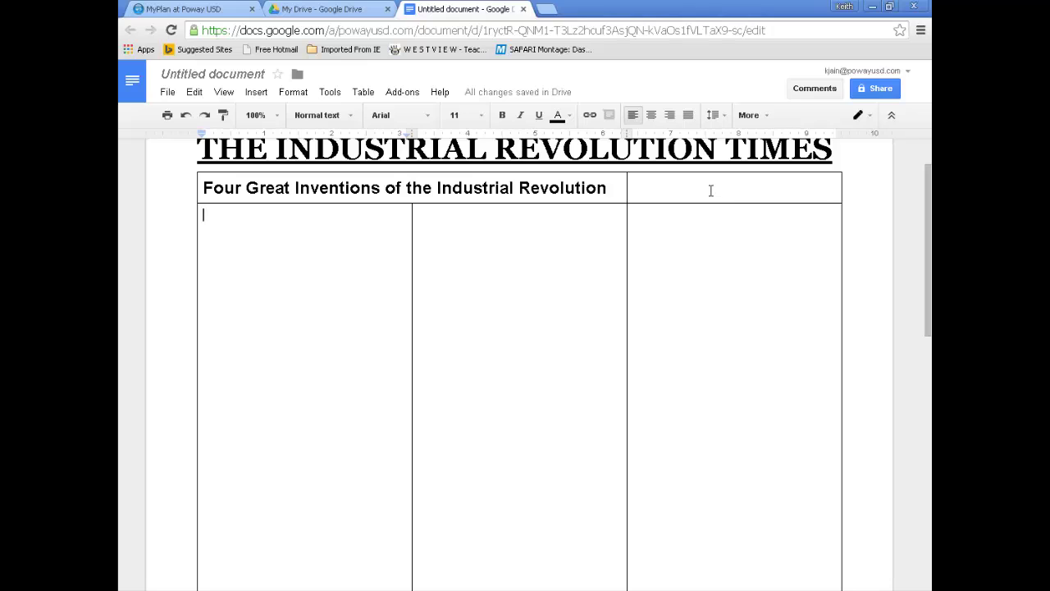
# Merge the right column's two cells into one, then place the cursor in the left body cell
pyautogui.moveTo(711, 191); pyautogui.dragTo(711, 225)
pyautogui.rightClick(700, 216)
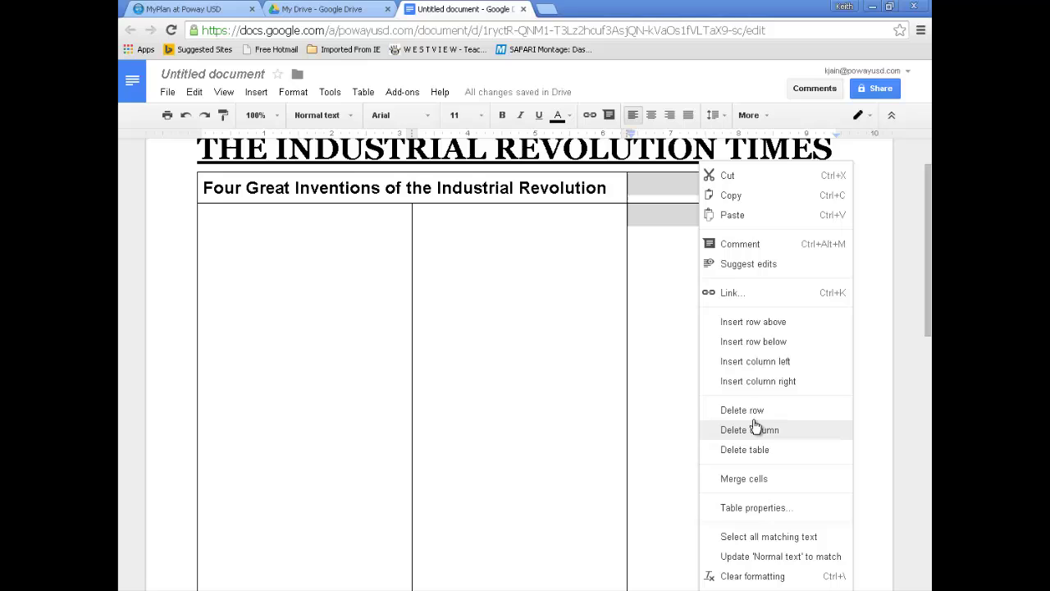
pyautogui.click(745, 480)
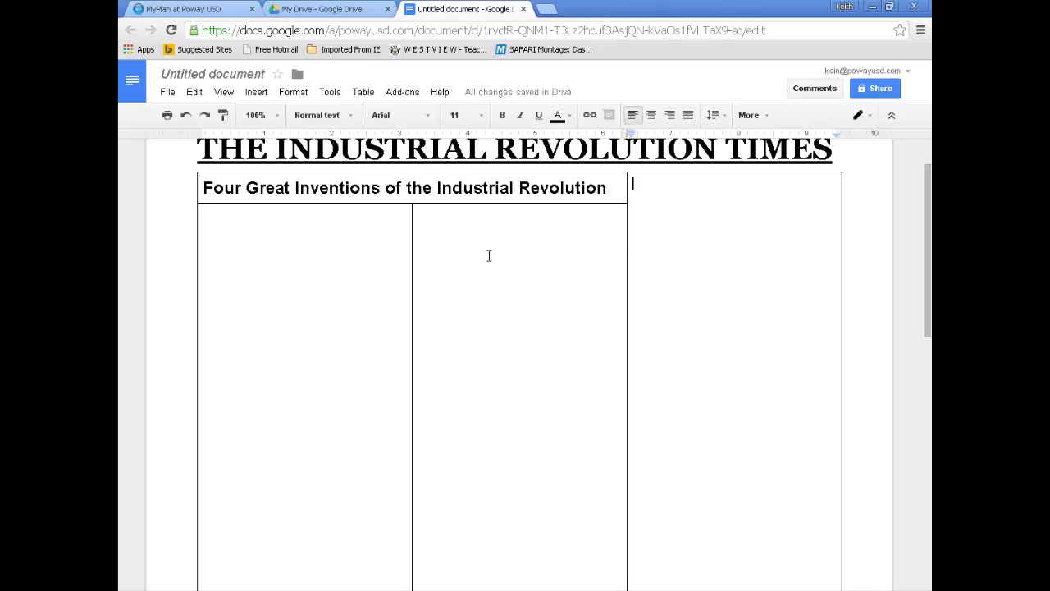
pyautogui.doubleClick(272, 227)
pyautogui.click(259, 222)
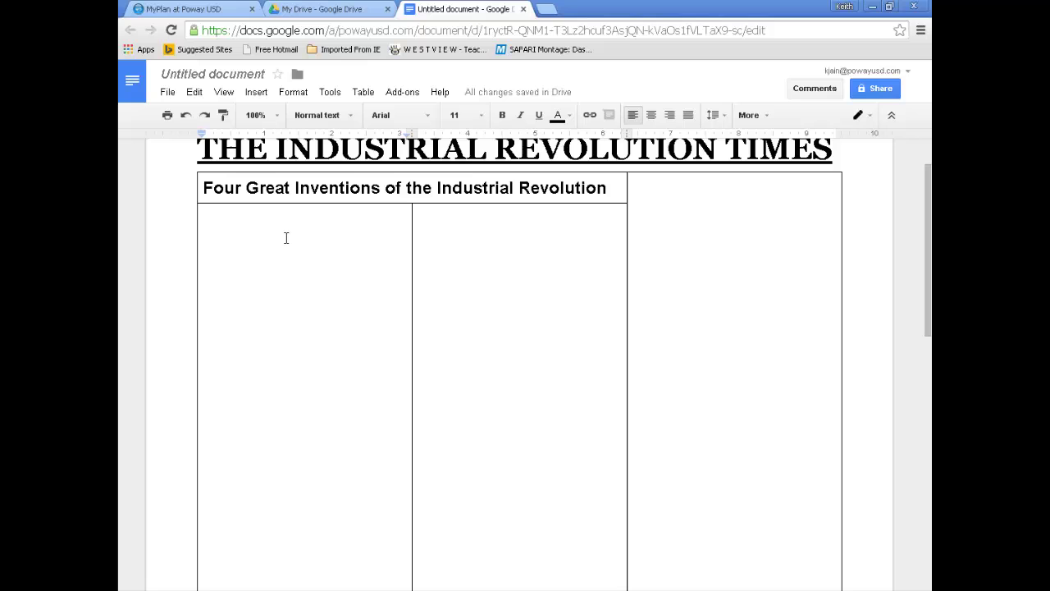
# Paste the article and move the middle cell's paragraph into the left cell after 'creating opportunities'
pyautogui.hotkey('ctrl', 'v')
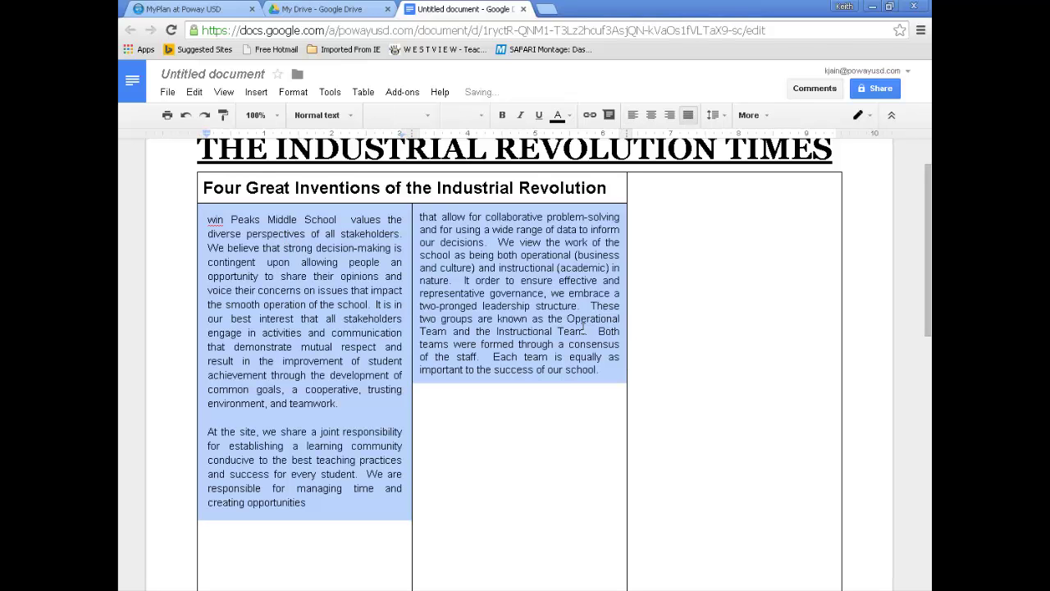
pyautogui.click(453, 267)
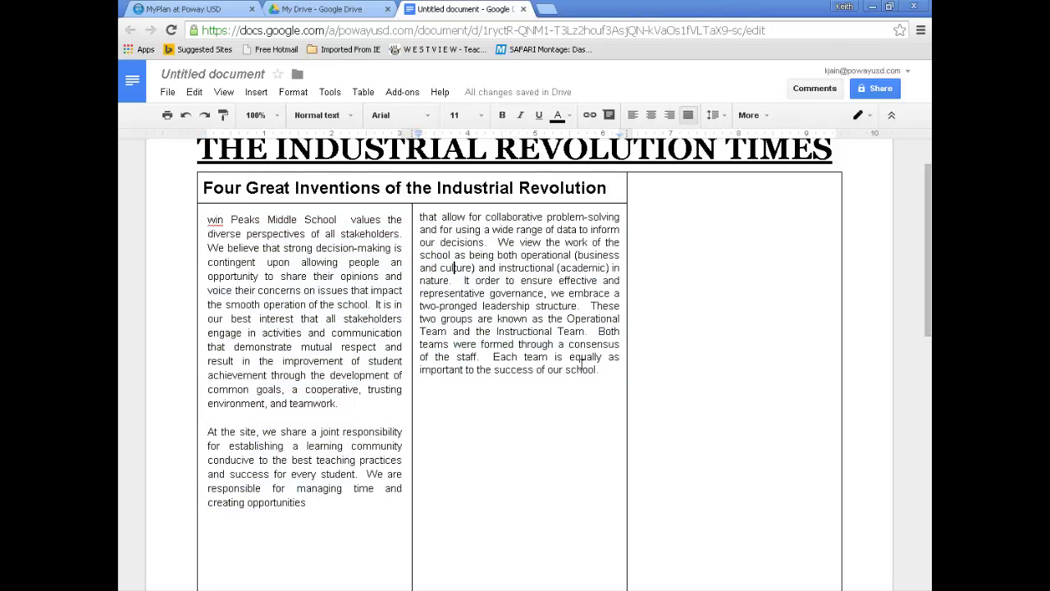
pyautogui.moveTo(601, 370); pyautogui.dragTo(417, 220)
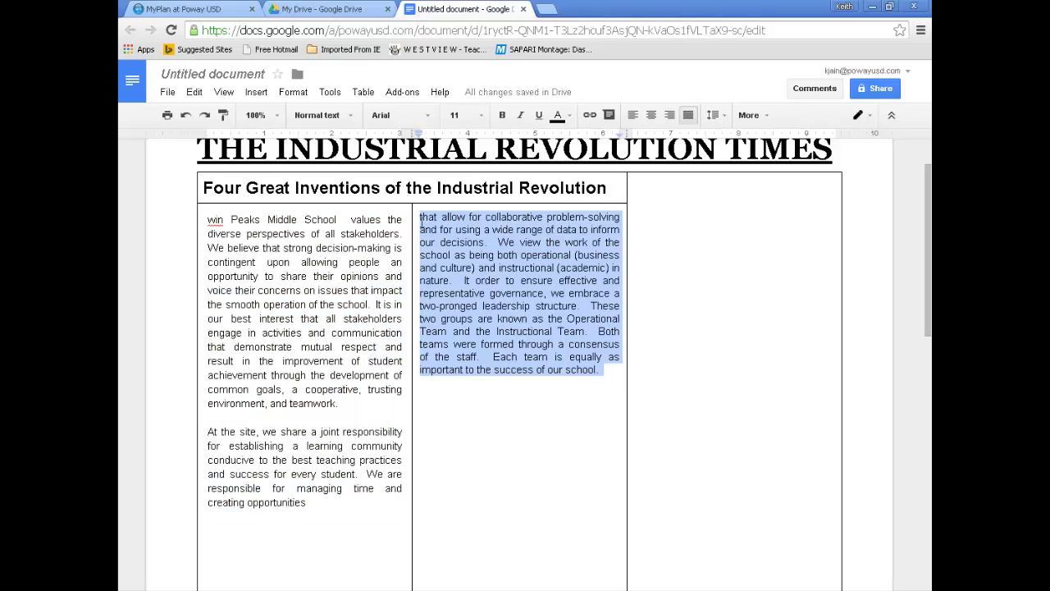
pyautogui.moveTo(341, 508); pyautogui.dragTo(344, 495)
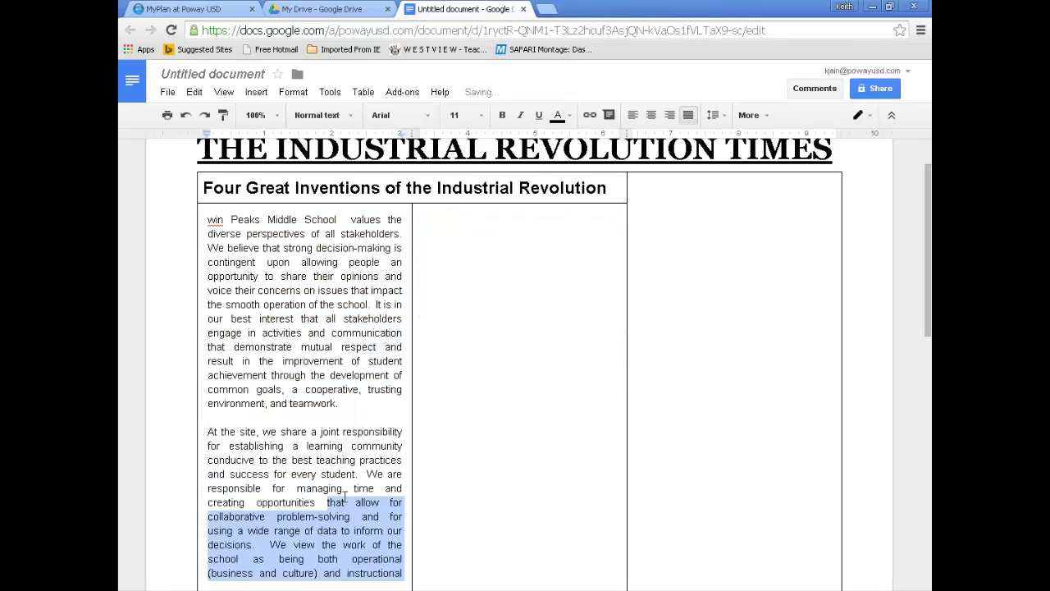
pyautogui.scroll(-3, 469, 384)
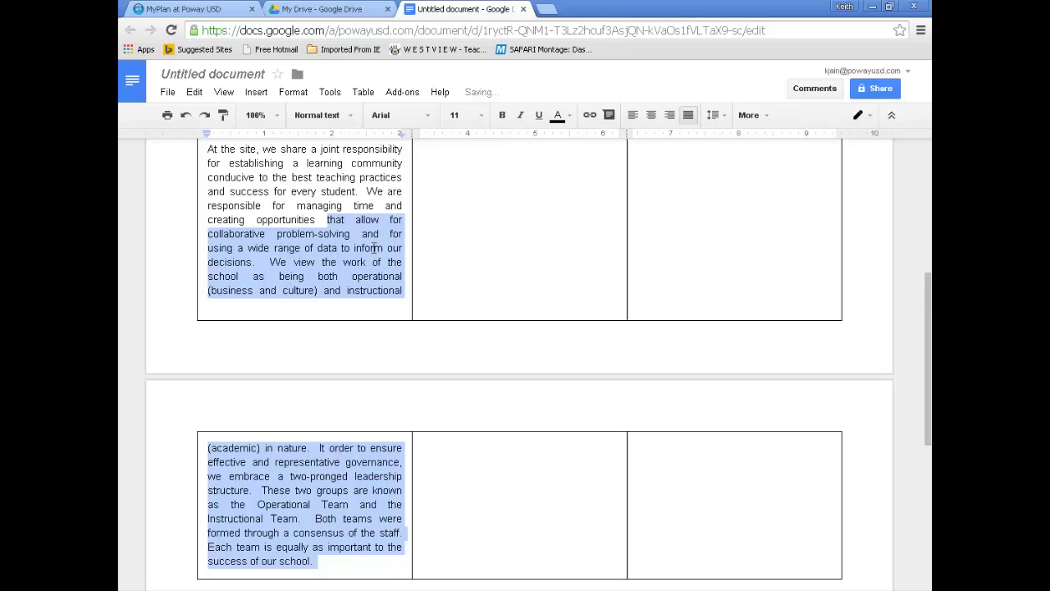
pyautogui.moveTo(926, 362)
pyautogui.mouseDown()
pyautogui.moveTo(927, 238)
pyautogui.moveTo(928, 379)
pyautogui.moveTo(927, 362)
pyautogui.mouseUp()
pyautogui.click(329, 289)
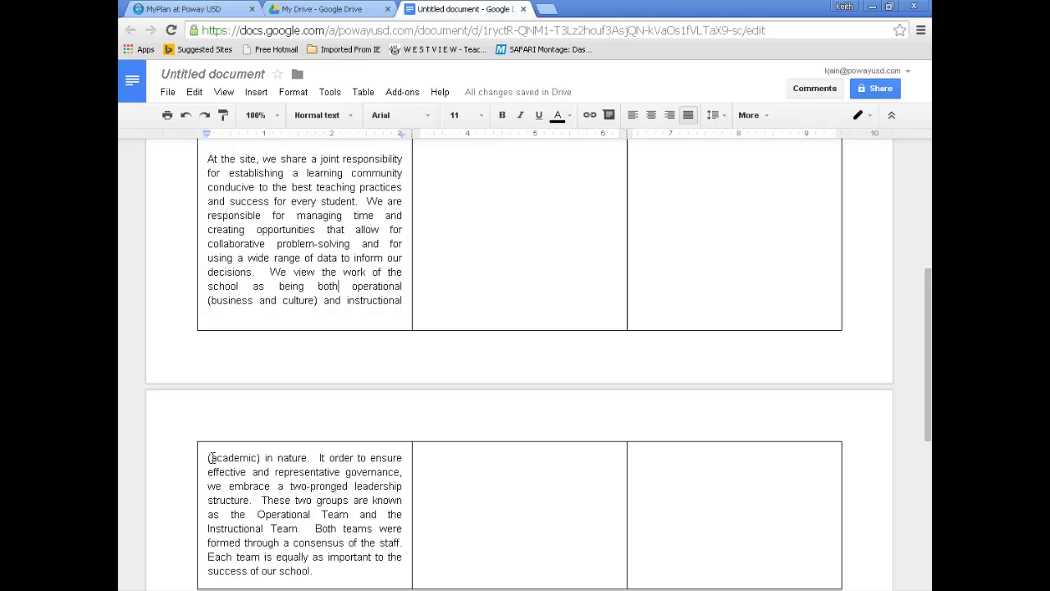
# Move the '(academic)' paragraph from page 2 into the middle cell
pyautogui.moveTo(206, 458); pyautogui.dragTo(323, 513)
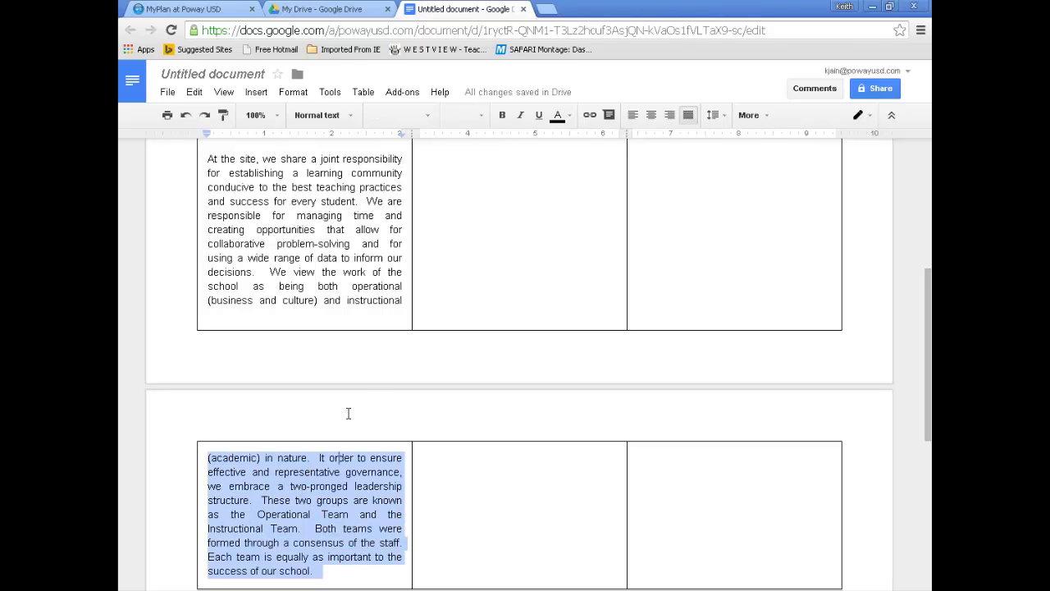
pyautogui.scroll(3, 460, 258)
pyautogui.moveTo(348, 413); pyautogui.dragTo(480, 215)
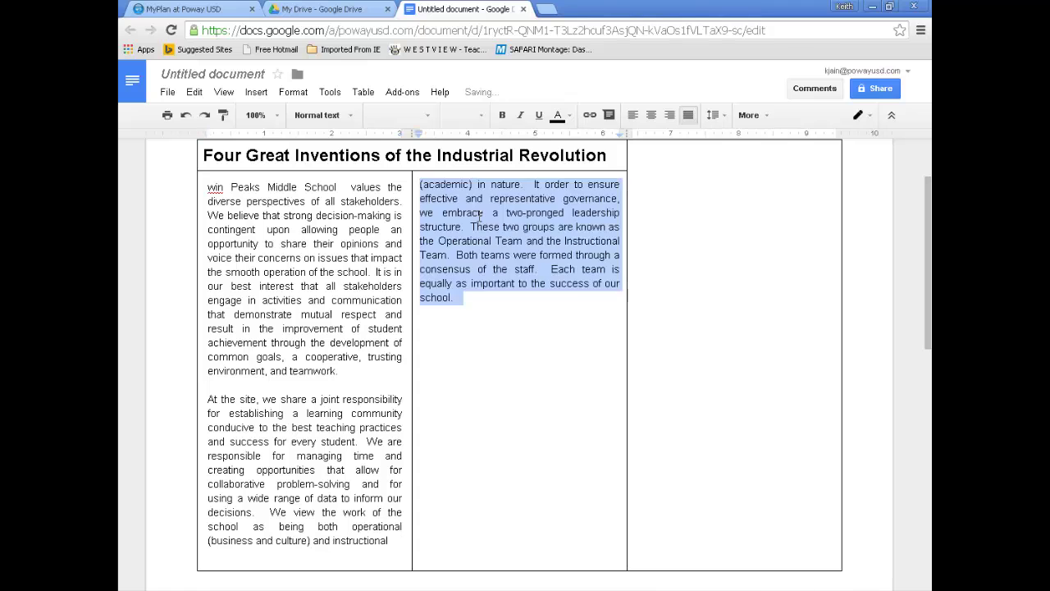
pyautogui.click(462, 307)
pyautogui.scroll(-5, 899, 375)
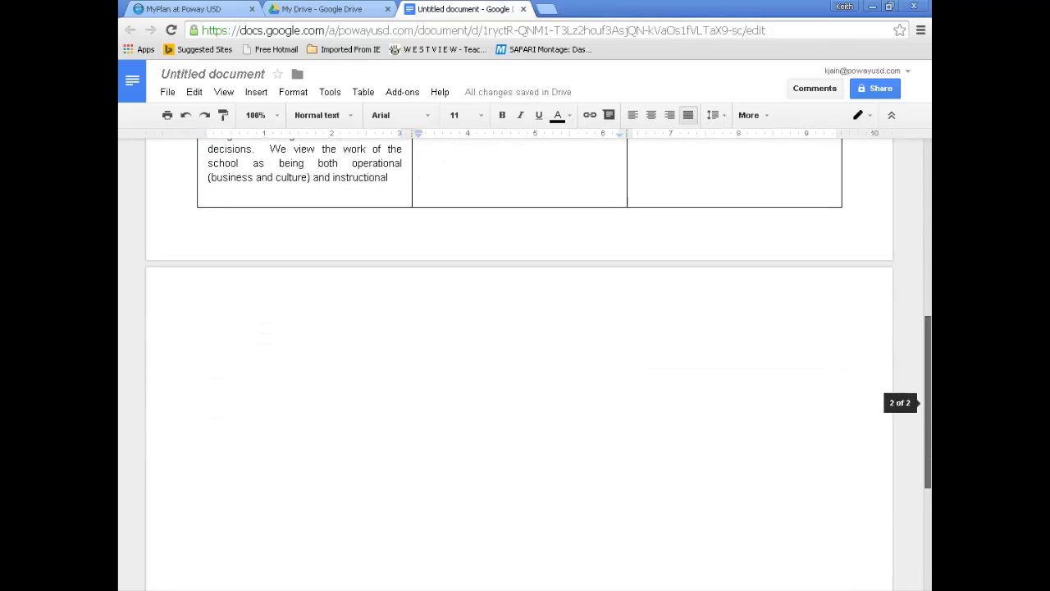
pyautogui.scroll(5, 699, 375)
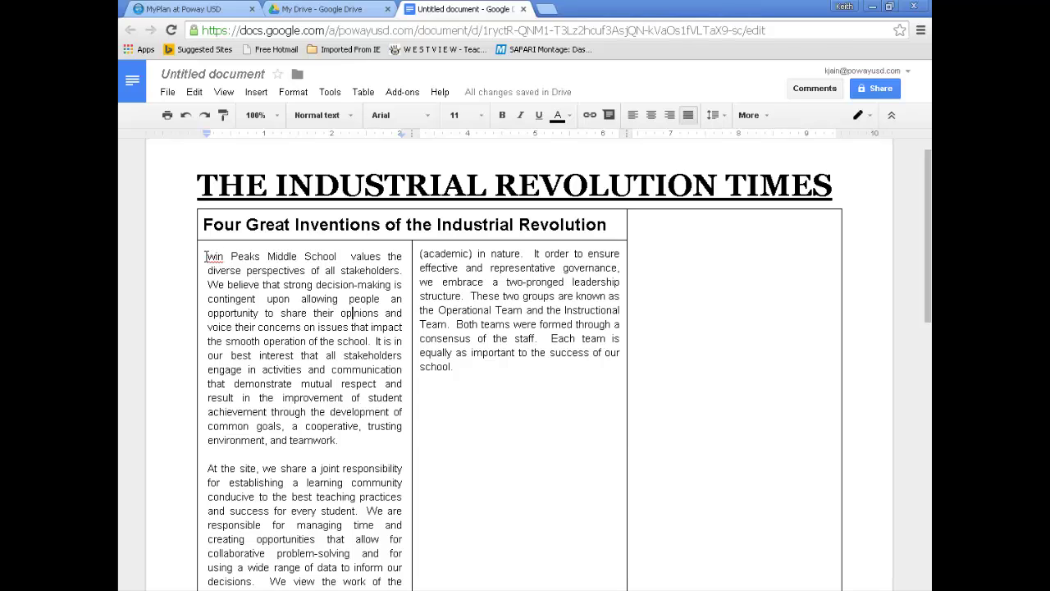
# Justify the article text across both table columns
pyautogui.moveTo(205, 256); pyautogui.dragTo(426, 526)
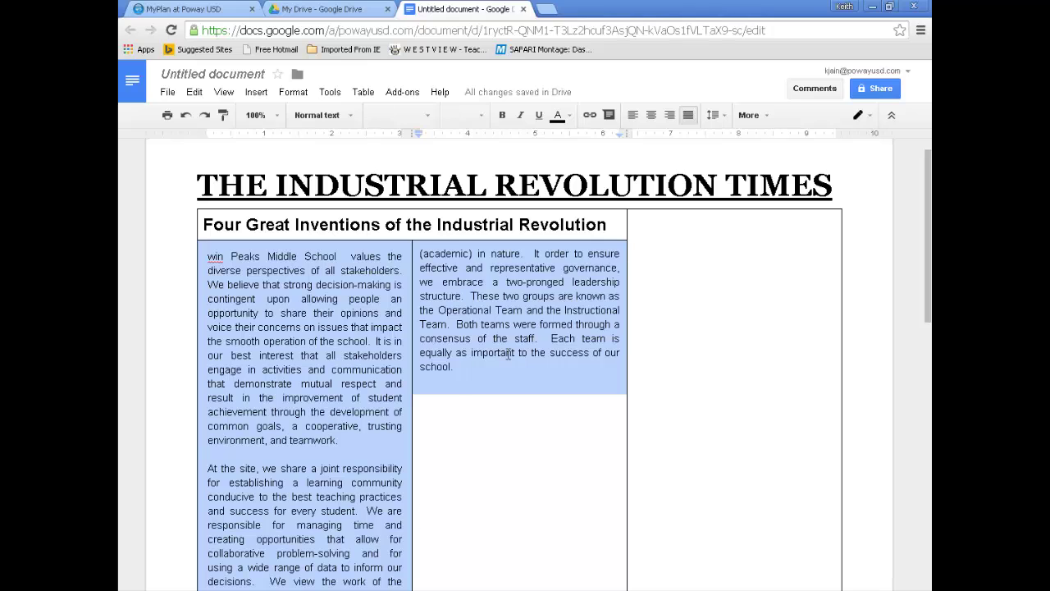
pyautogui.click(632, 115)
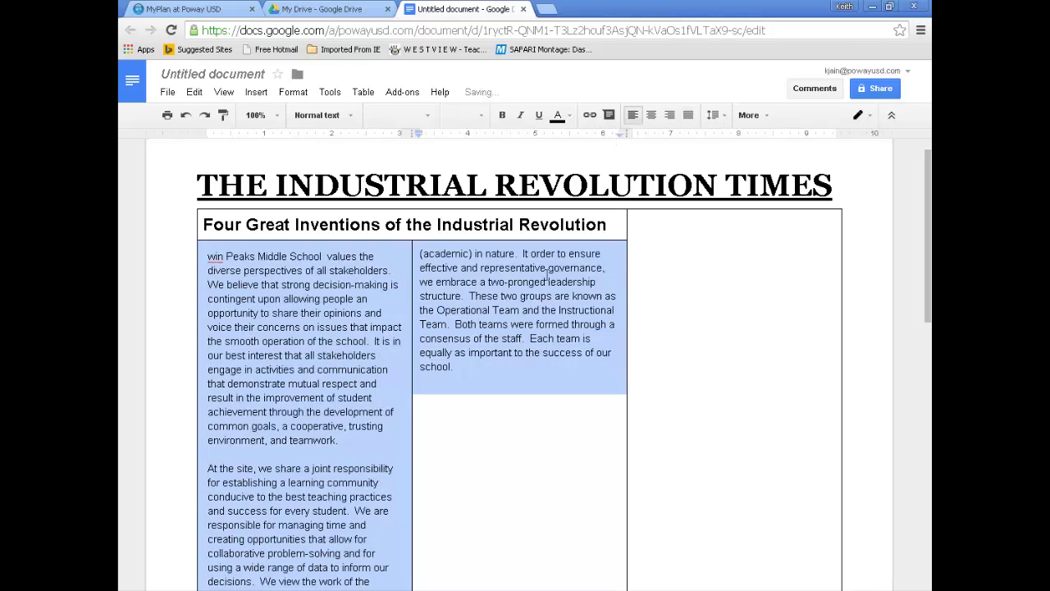
pyautogui.click(544, 281)
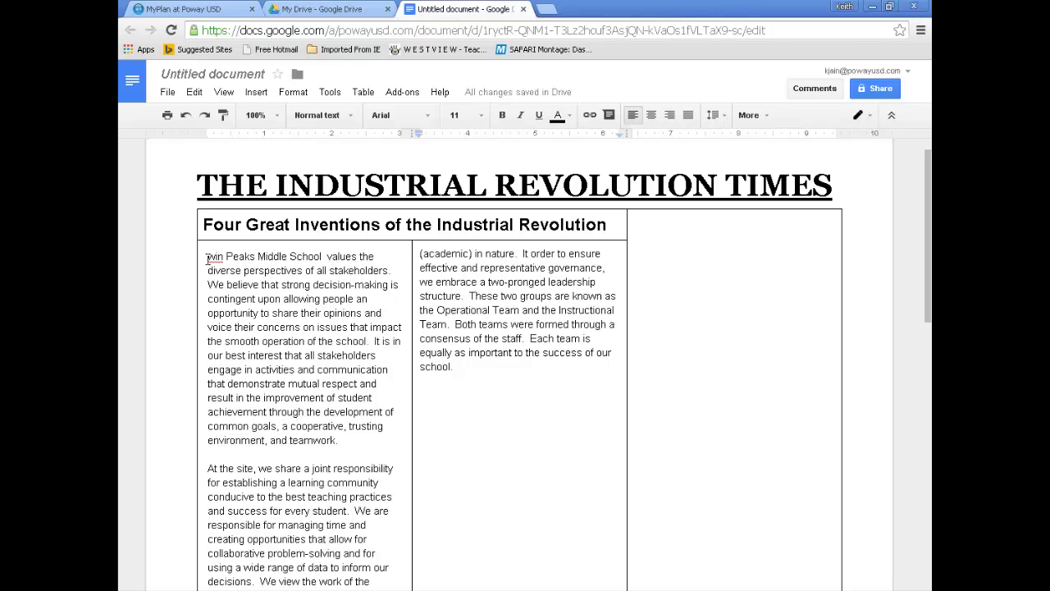
pyautogui.moveTo(206, 256); pyautogui.dragTo(512, 453)
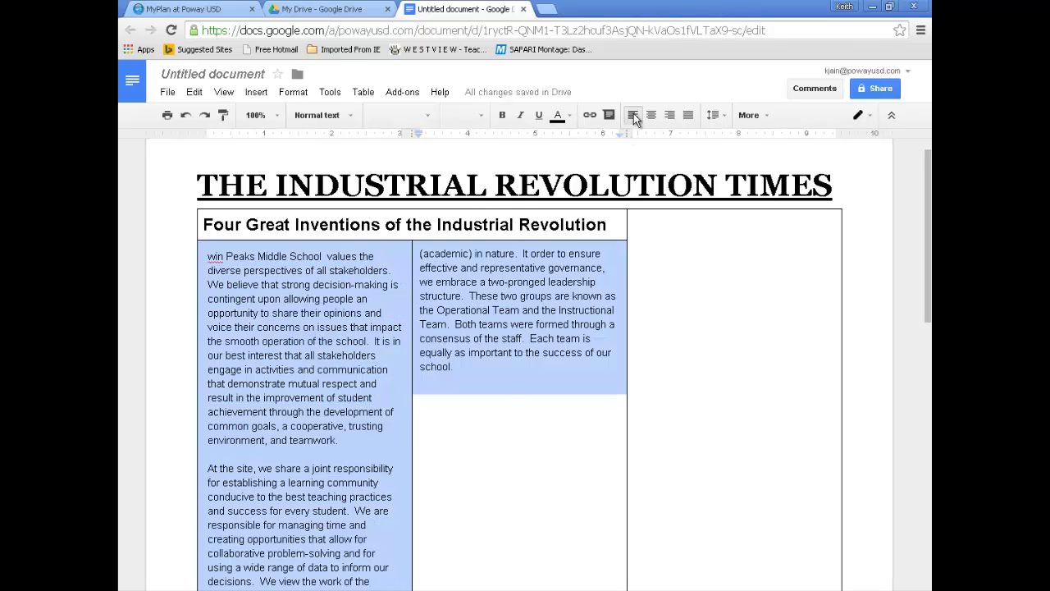
pyautogui.click(688, 115)
pyautogui.click(496, 340)
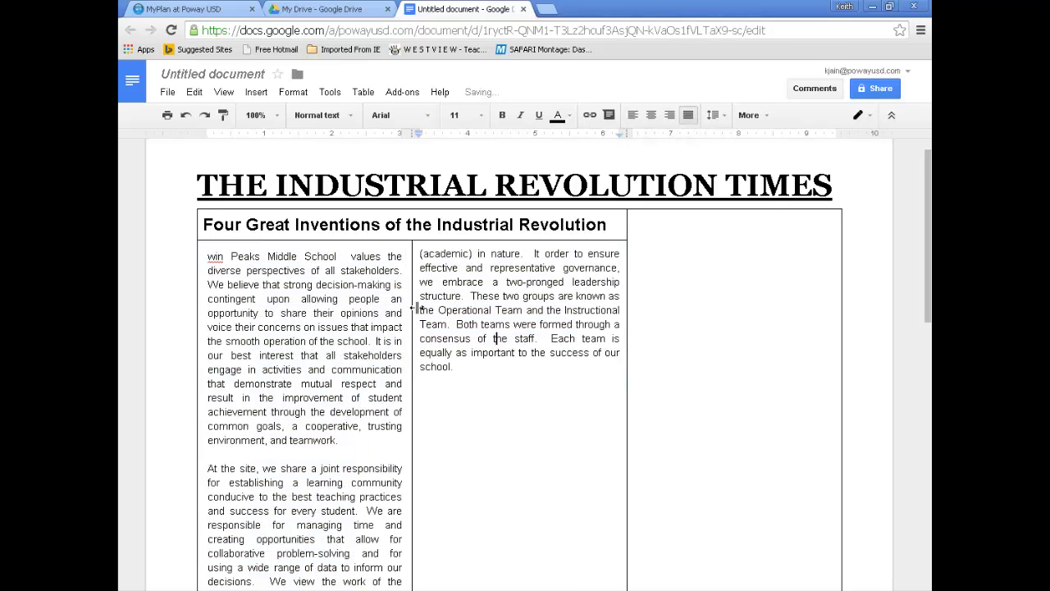
# Briefly retype the T before 'win', then delete it so the paragraph starts 'win Peaks'
pyautogui.click(207, 256)
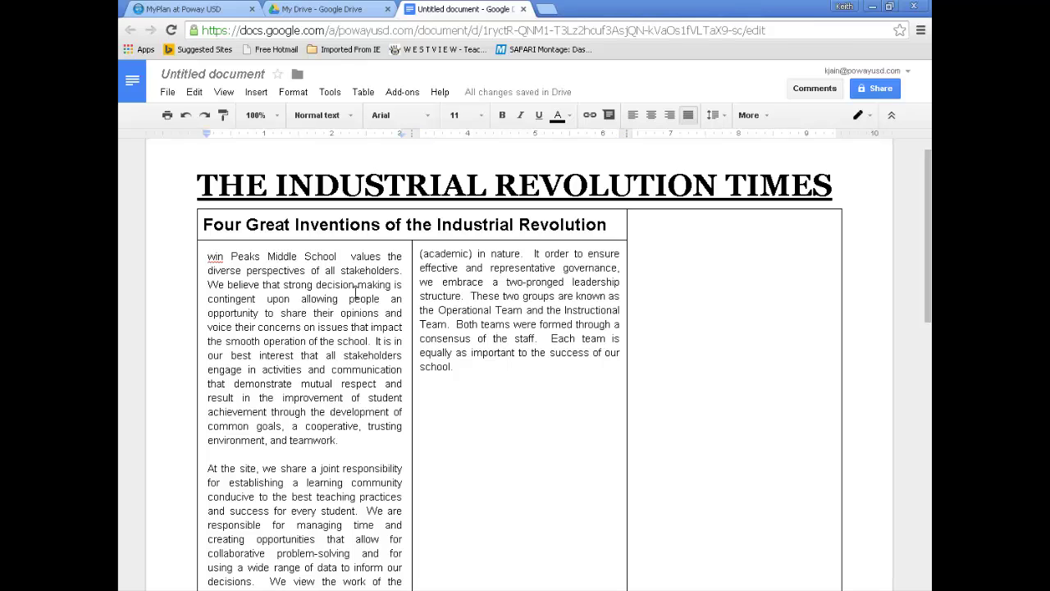
pyautogui.write('T')
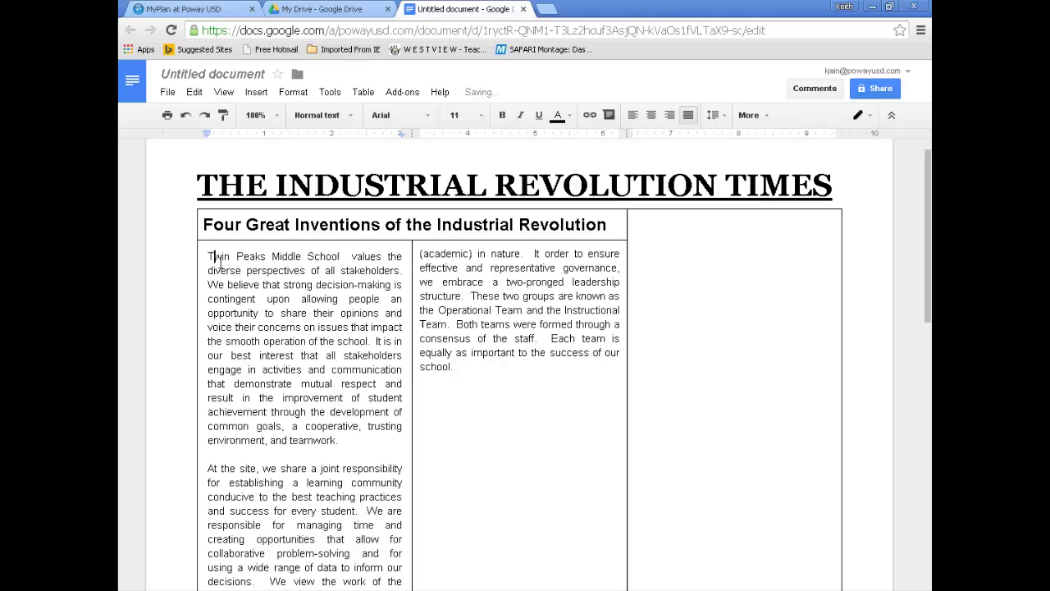
pyautogui.moveTo(207, 256); pyautogui.dragTo(215, 260)
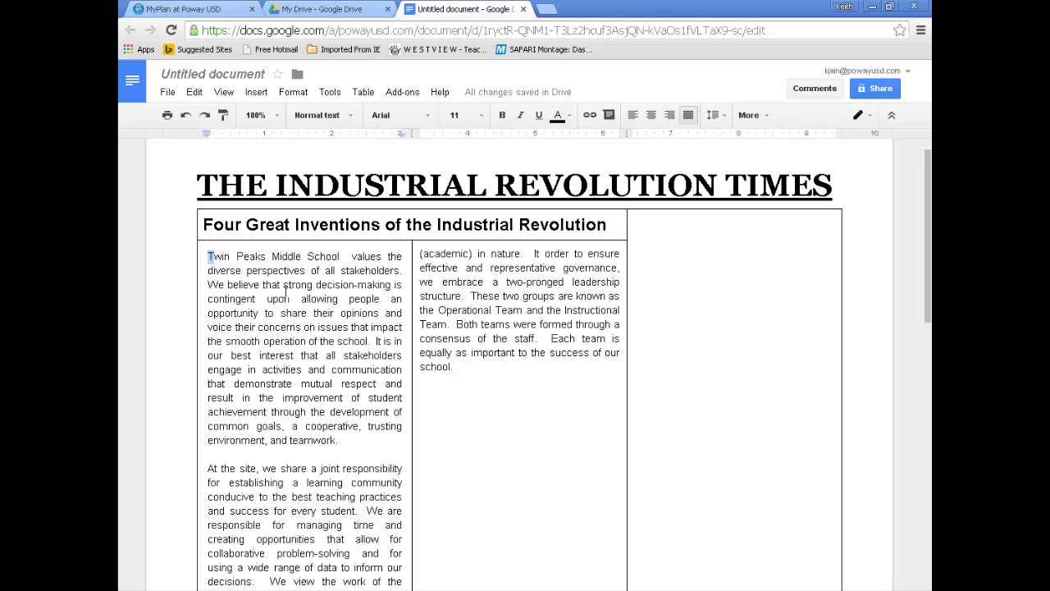
pyautogui.click(241, 270)
pyautogui.click(211, 257)
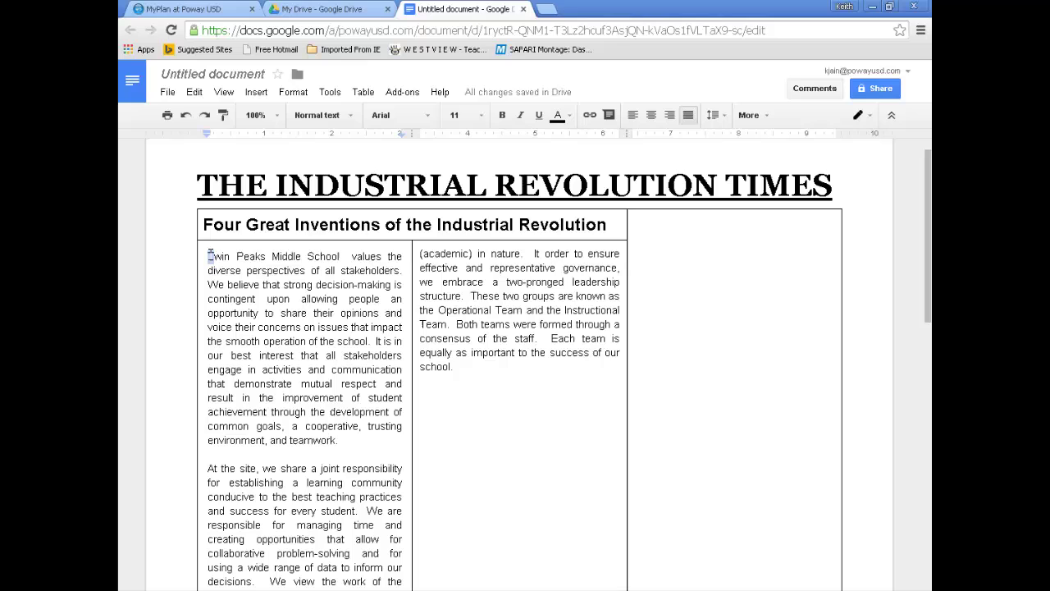
pyautogui.press('BackSpace')
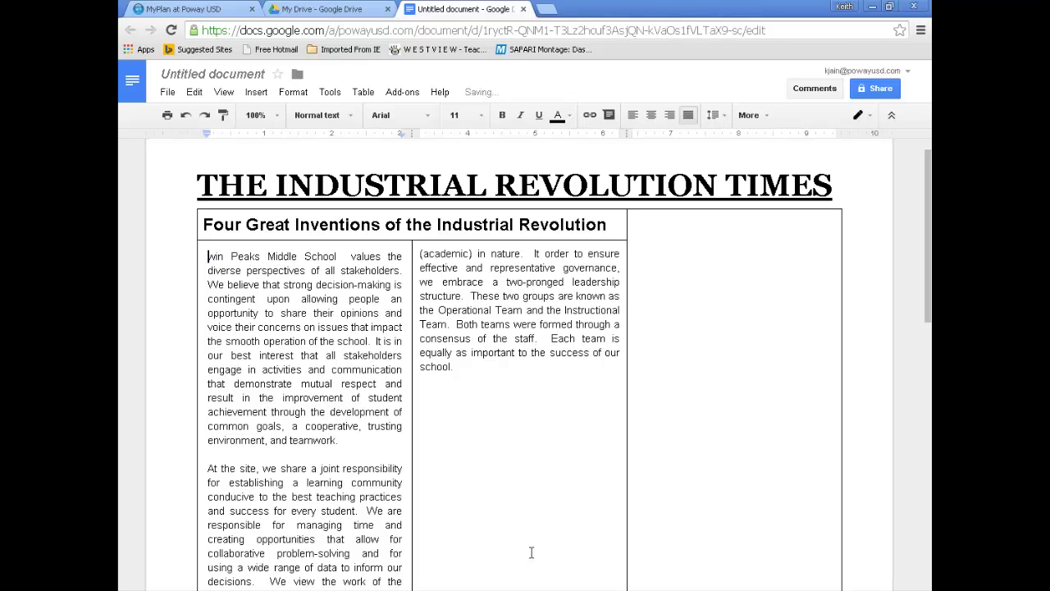
# Search Google Images in a new tab for 'Drop Cap T' and copy the plain black T image
pyautogui.click(545, 8)
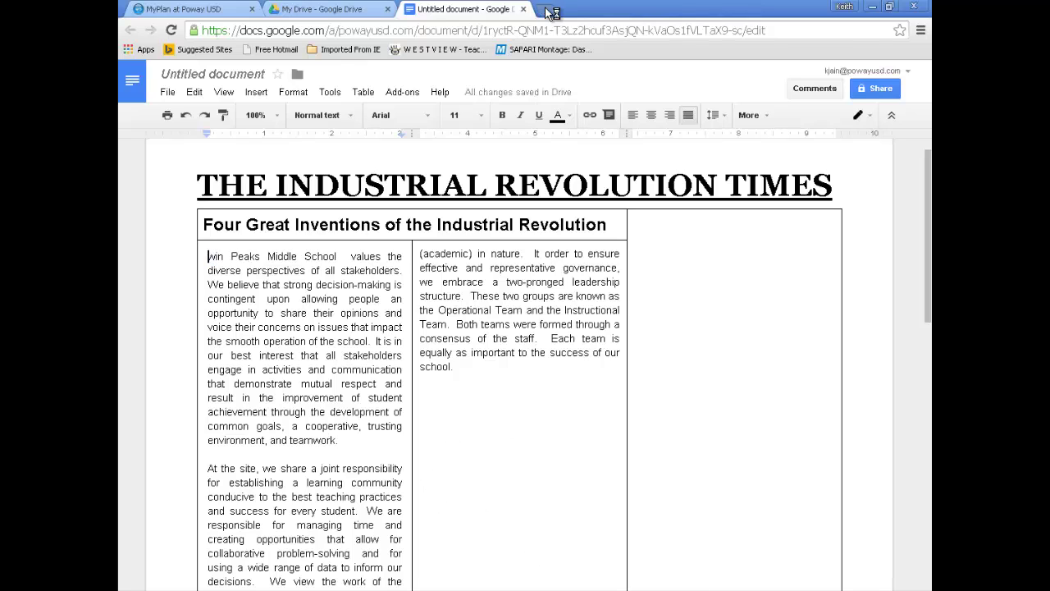
pyautogui.click(335, 272)
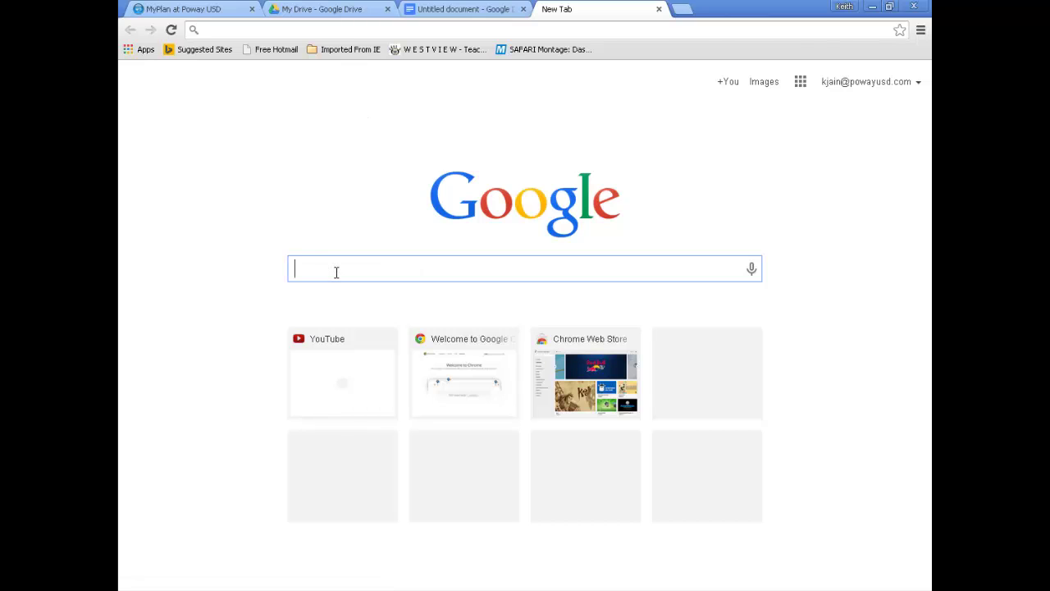
pyautogui.write('Drop ')
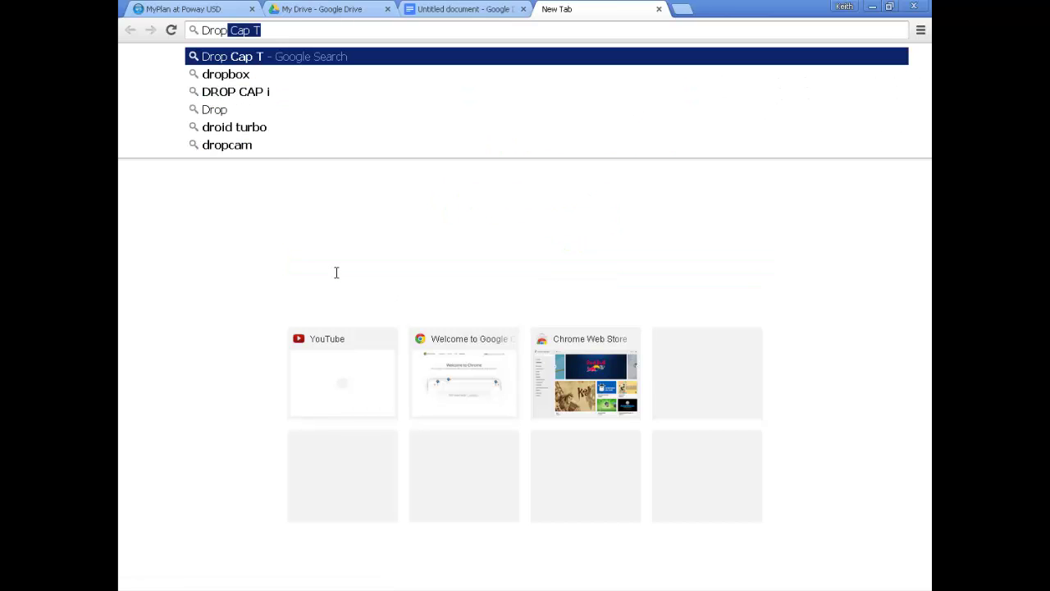
pyautogui.write('Cap T')
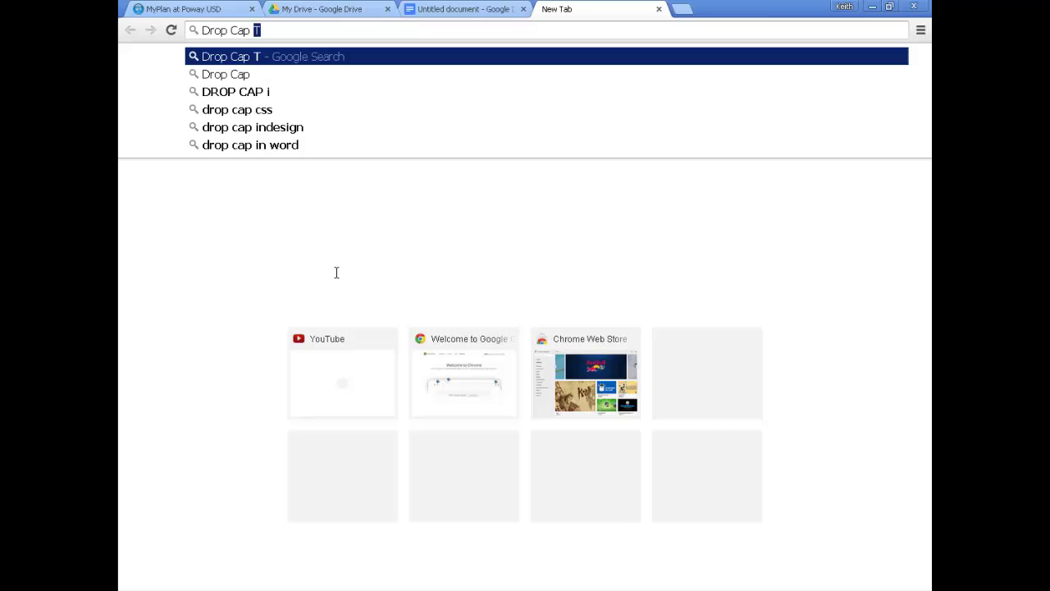
pyautogui.click(291, 54)
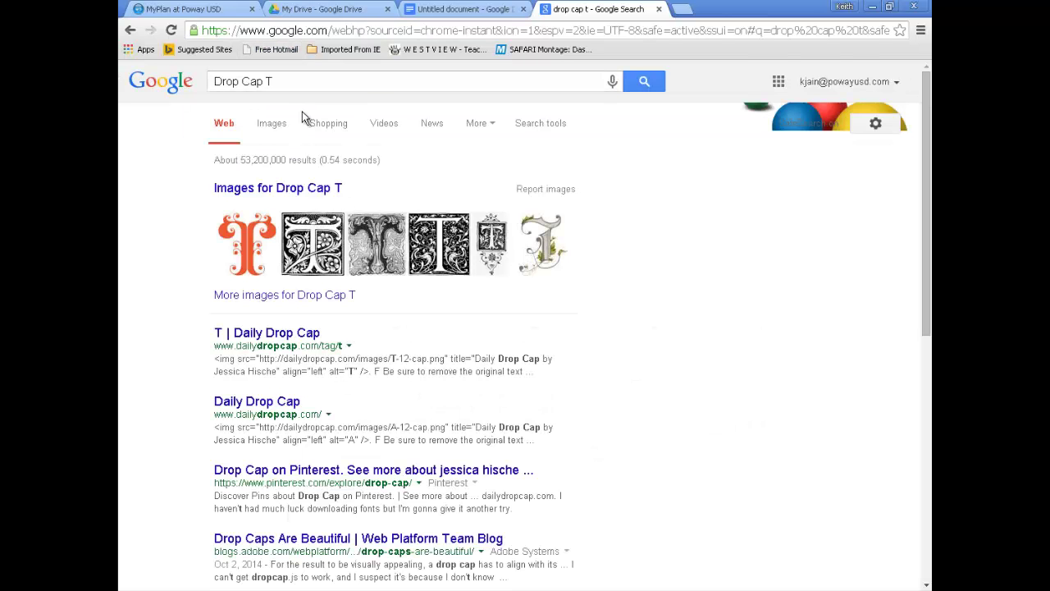
pyautogui.click(275, 125)
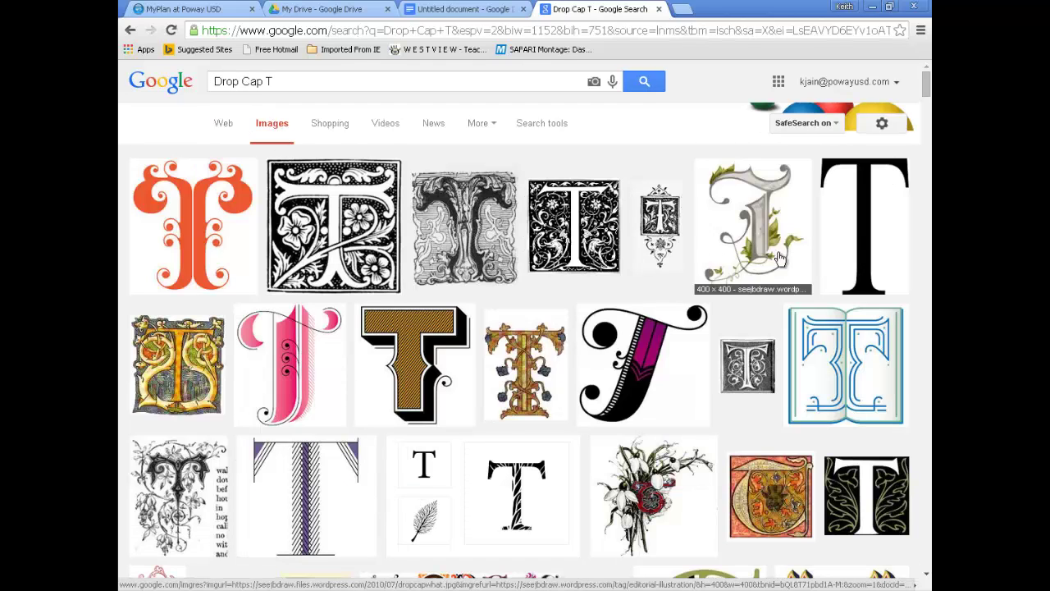
pyautogui.rightClick(859, 223)
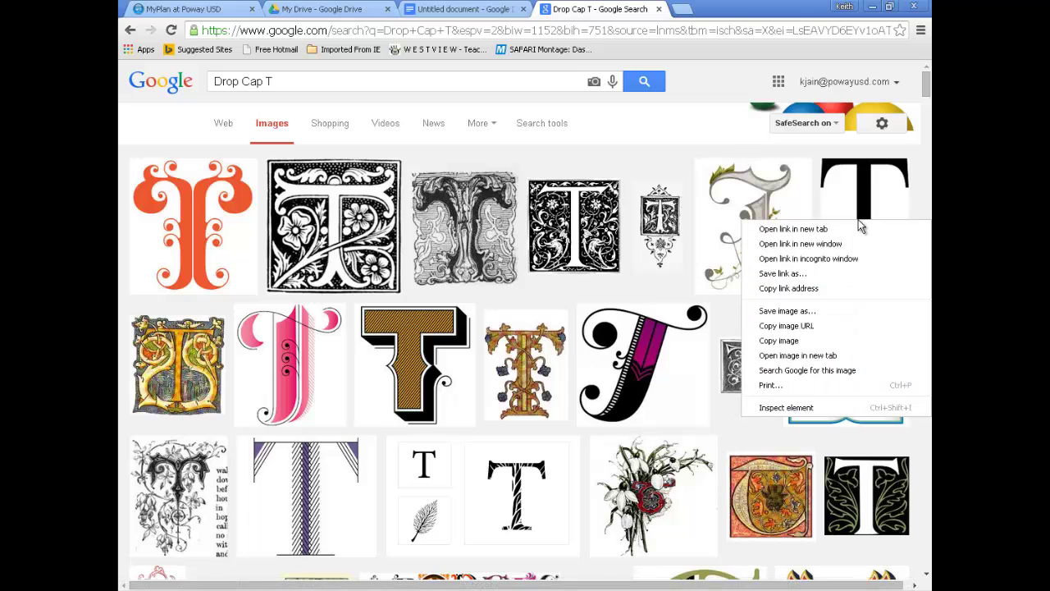
pyautogui.click(804, 344)
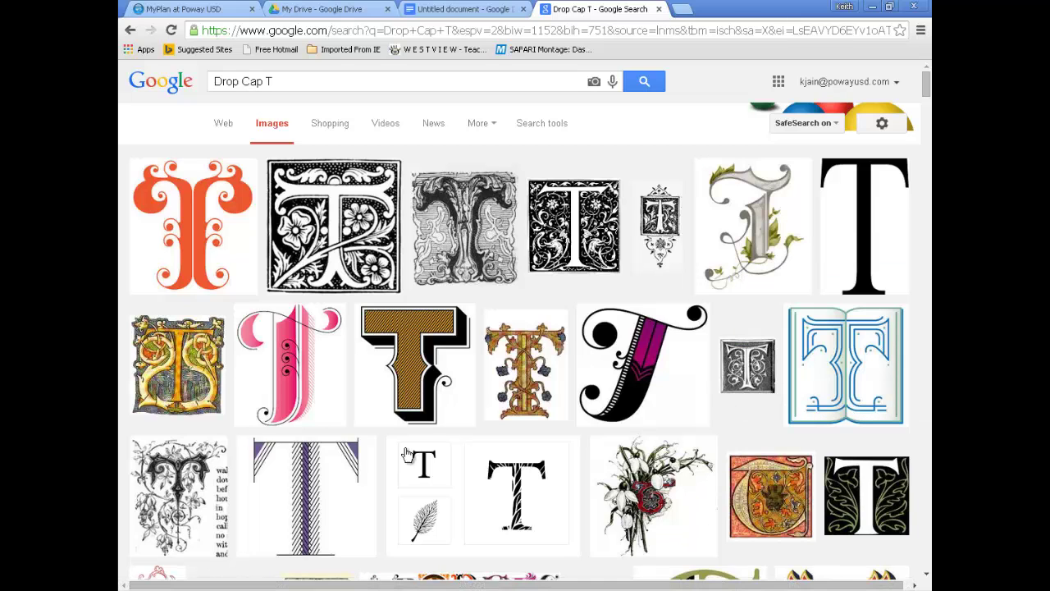
# Paste the black T image before 'win', shrink it to drop-cap size, and set it to Wrap text
pyautogui.click(443, 9)
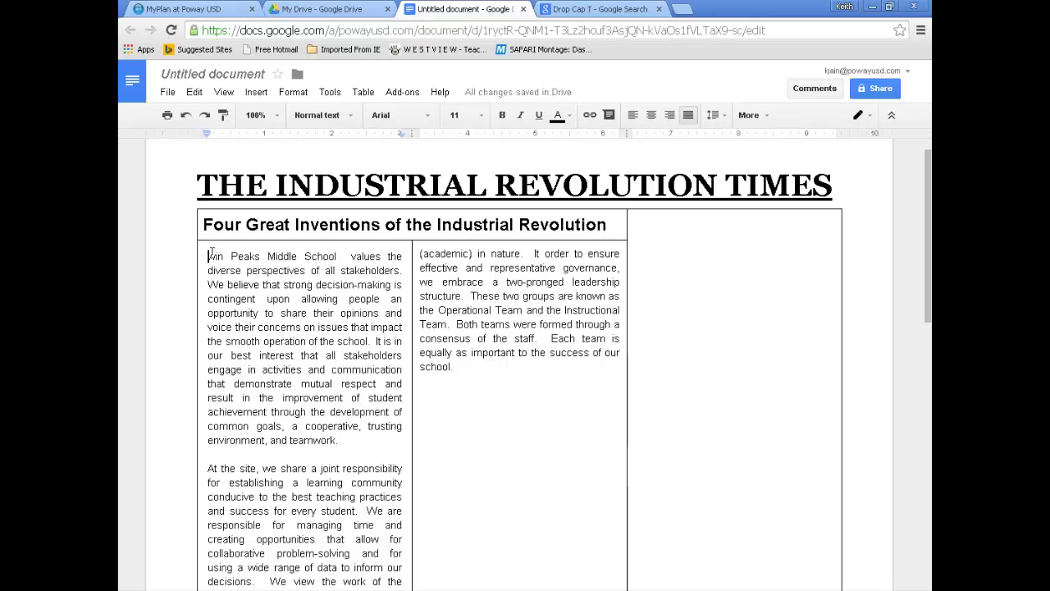
pyautogui.hotkey('ctrl', 'v')
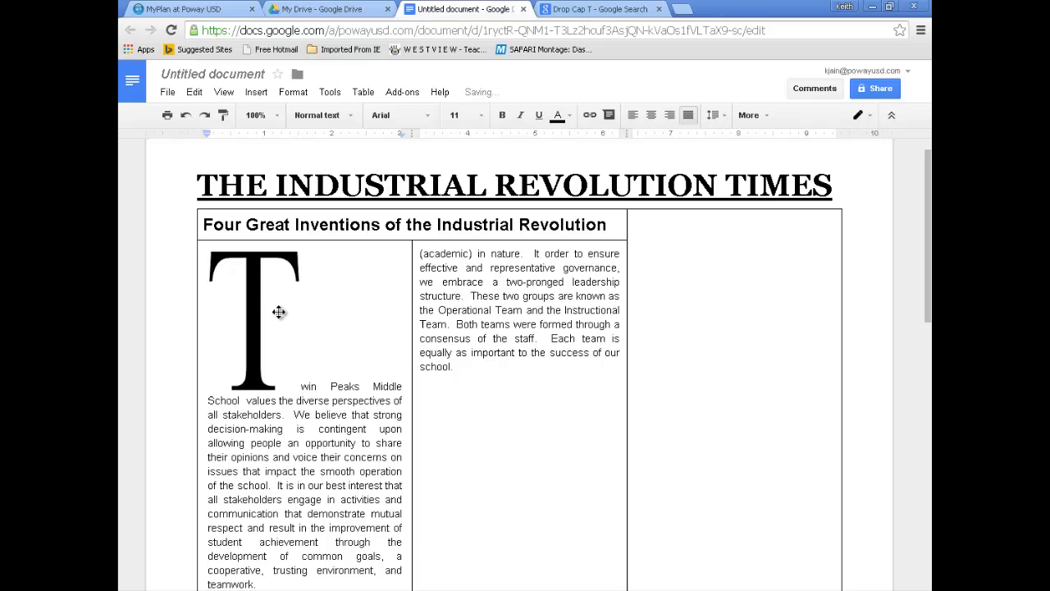
pyautogui.rightClick(255, 309)
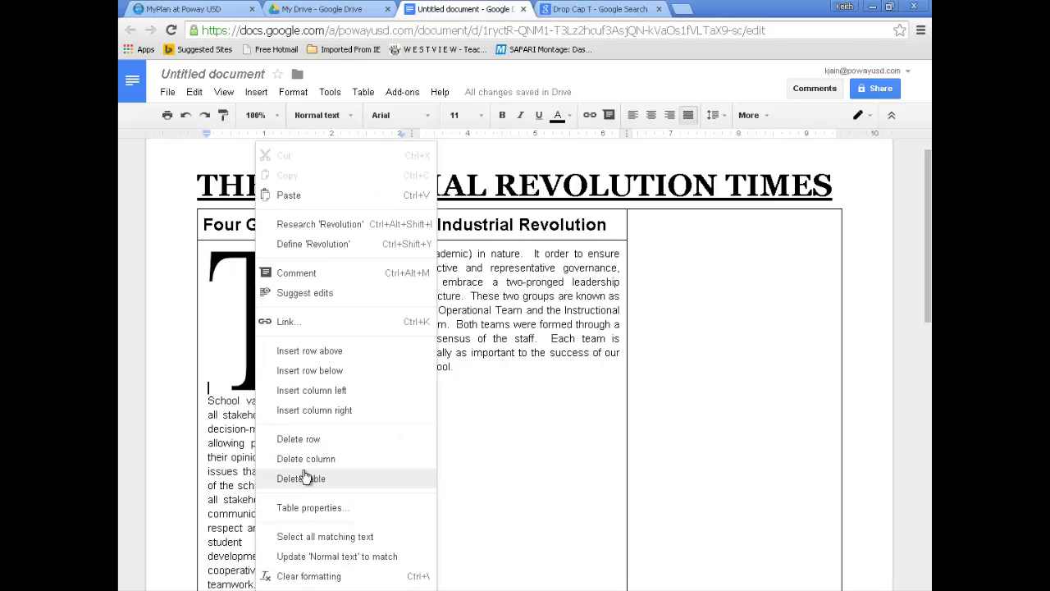
pyautogui.press('Escape')
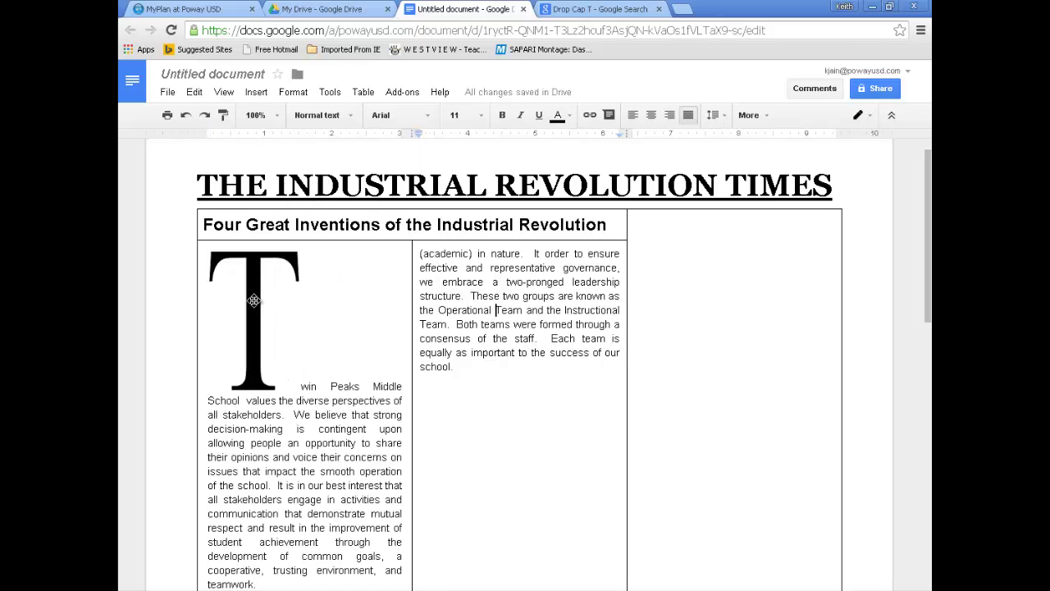
pyautogui.click(292, 344)
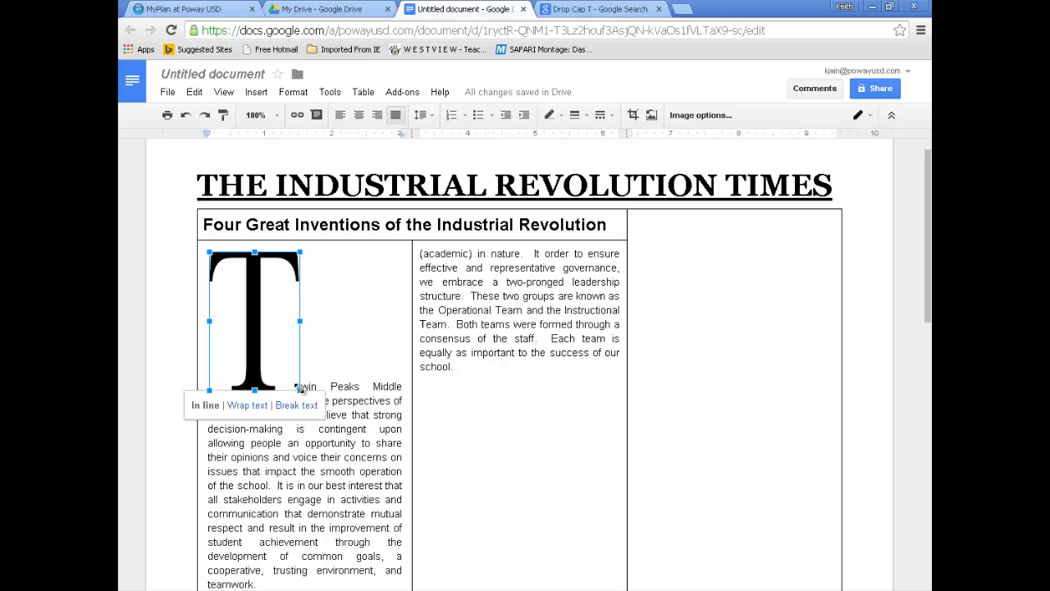
pyautogui.moveTo(301, 389); pyautogui.dragTo(236, 290)
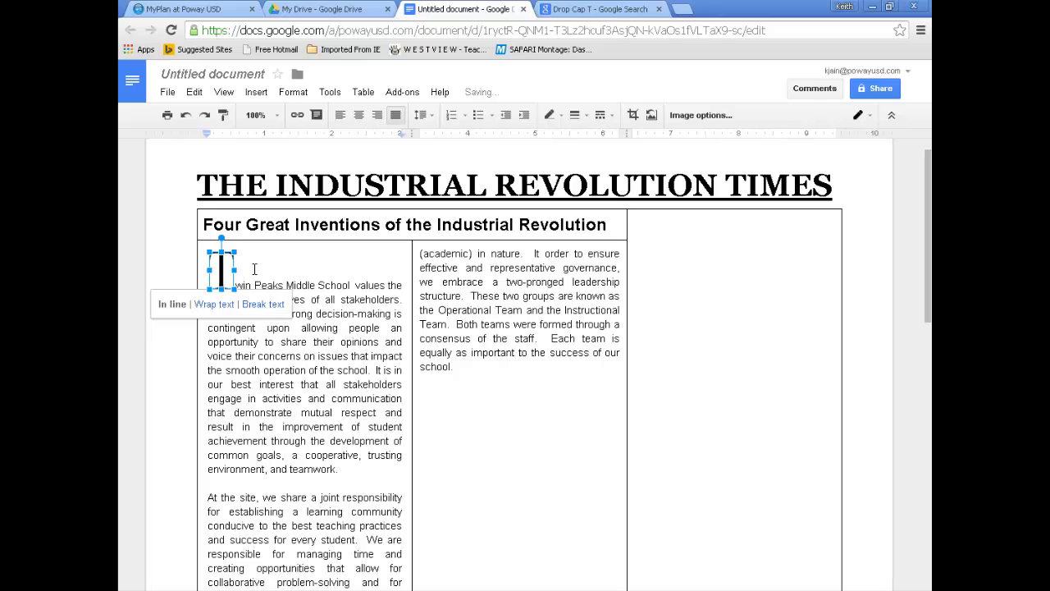
pyautogui.click(254, 270)
pyautogui.click(230, 275)
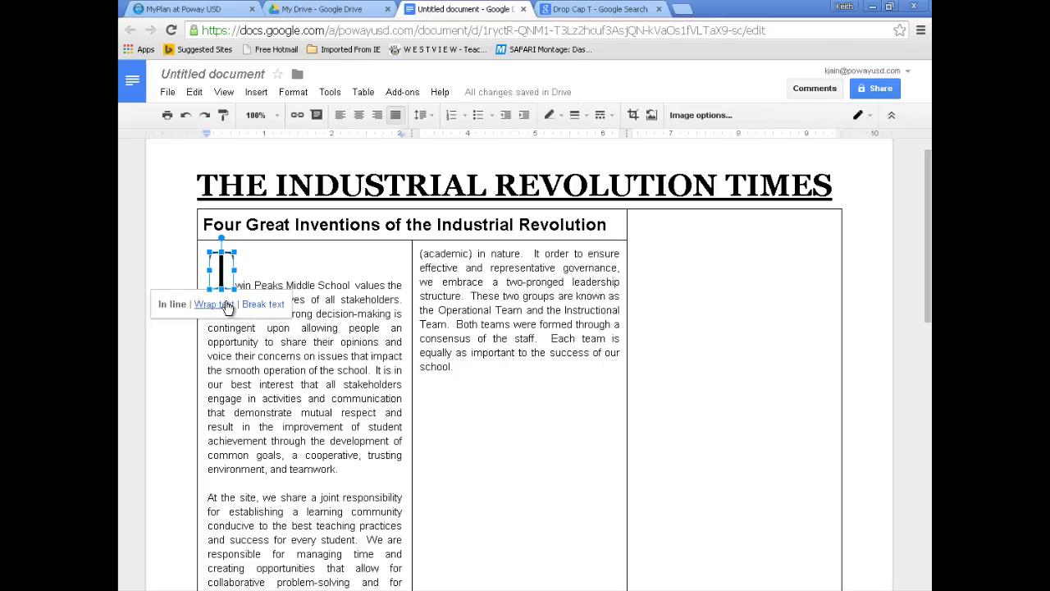
pyautogui.click(225, 304)
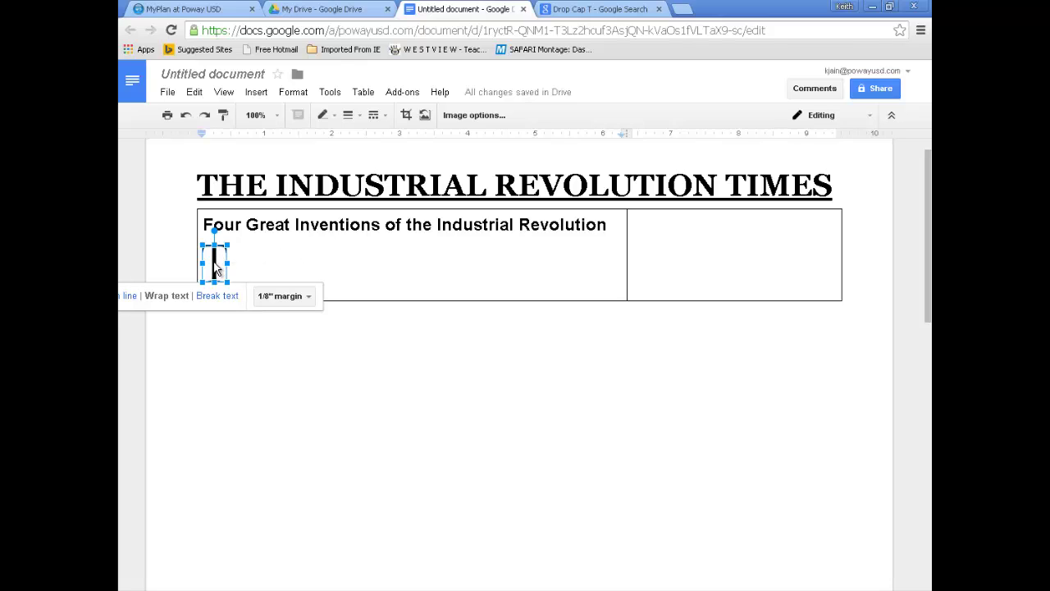
# Set the drop-cap T image's wrap margin to 1/16"
pyautogui.click(308, 298)
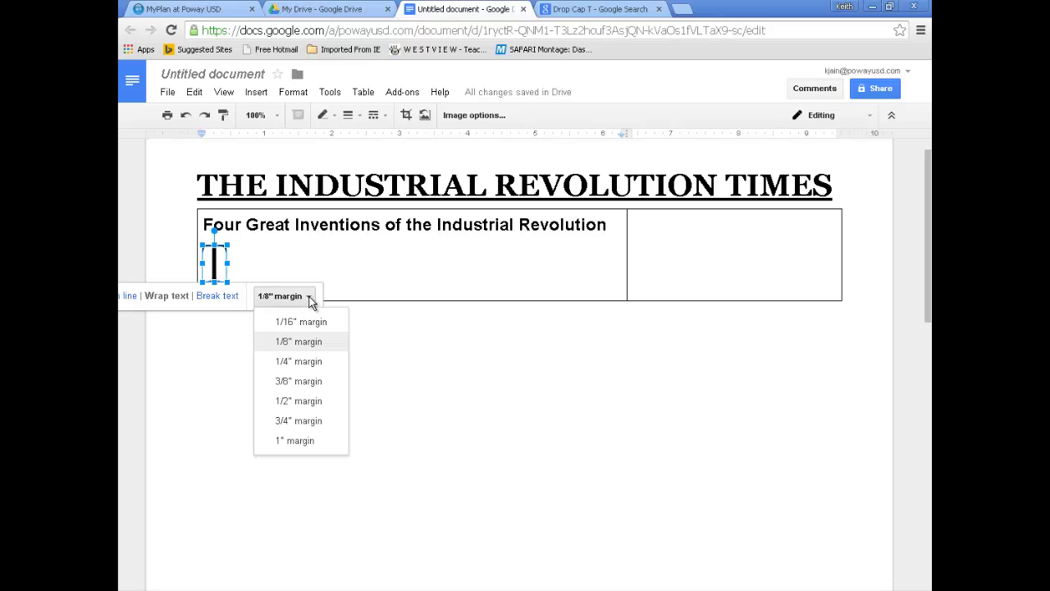
pyautogui.click(305, 322)
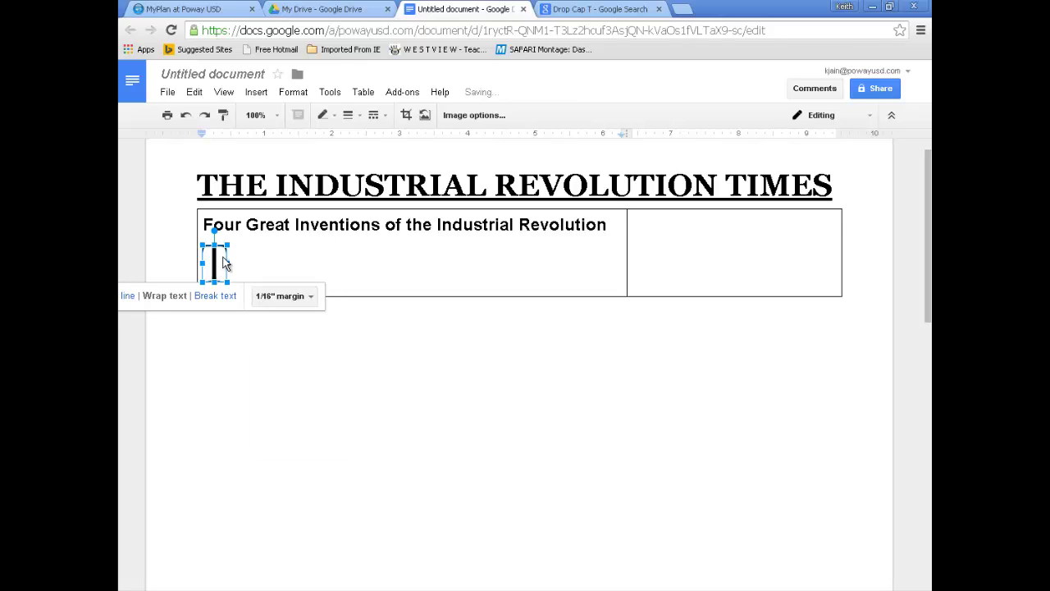
pyautogui.moveTo(217, 264); pyautogui.dragTo(220, 460)
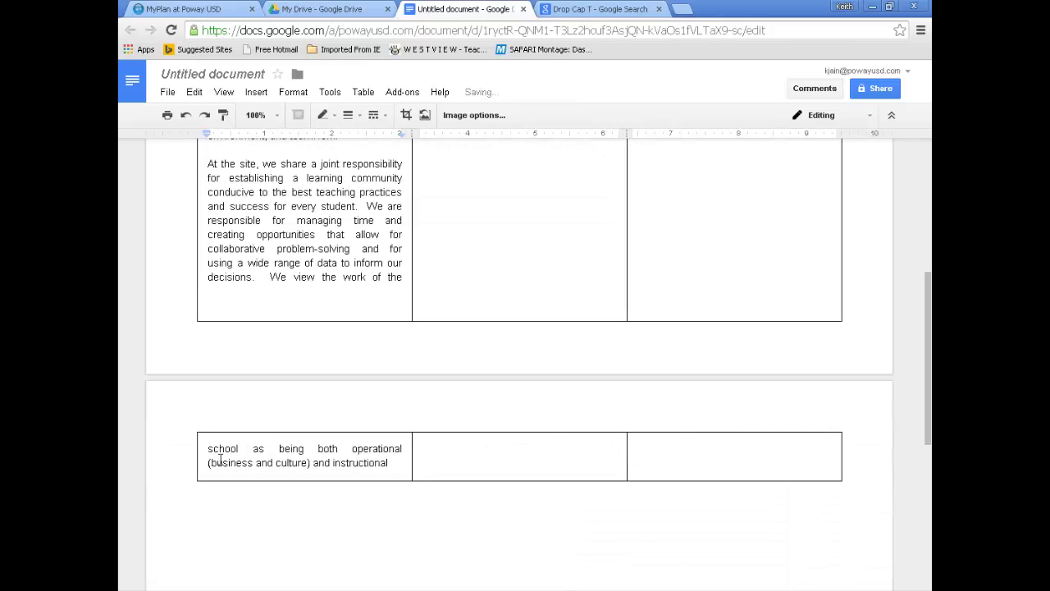
pyautogui.scroll(4, 346, 412)
pyautogui.click(346, 300)
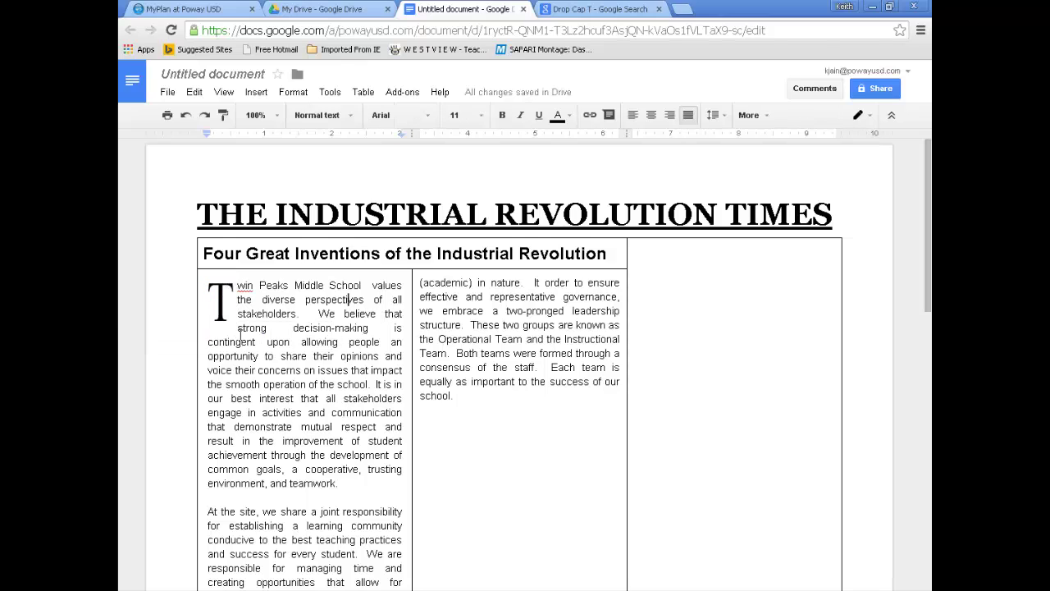
# Shrink the drop-cap T image slightly so the opening lines wrap neatly beside it
pyautogui.click(221, 312)
pyautogui.click(379, 341)
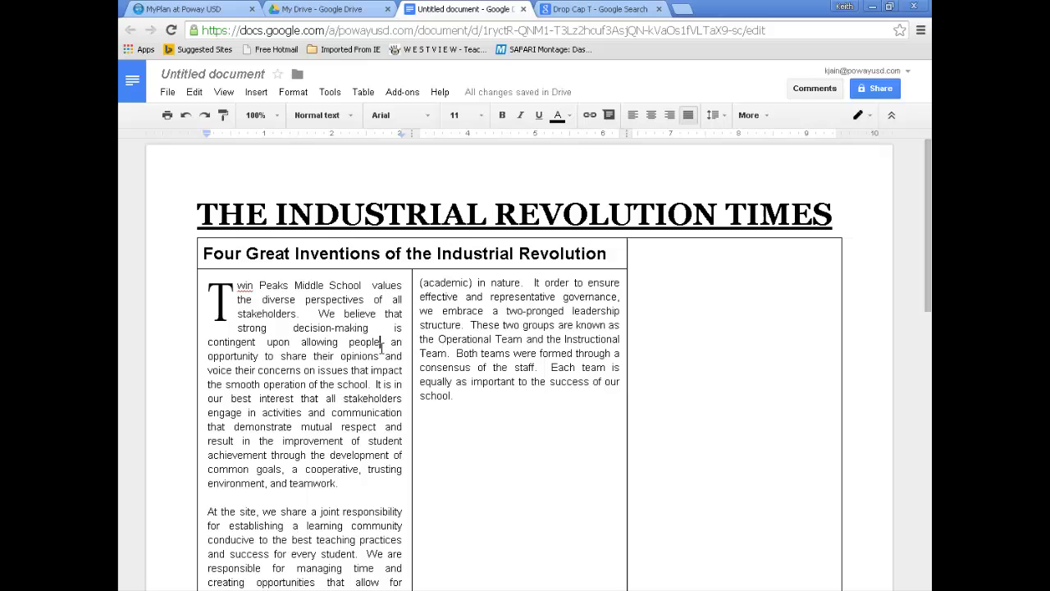
pyautogui.click(229, 316)
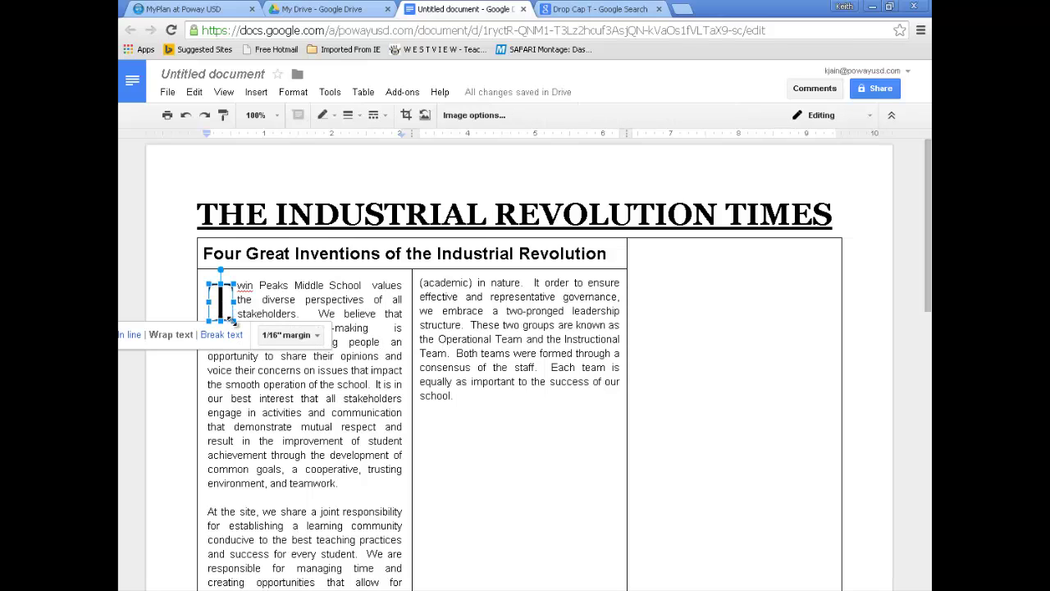
pyautogui.moveTo(233, 320); pyautogui.dragTo(228, 315)
pyautogui.click(318, 299)
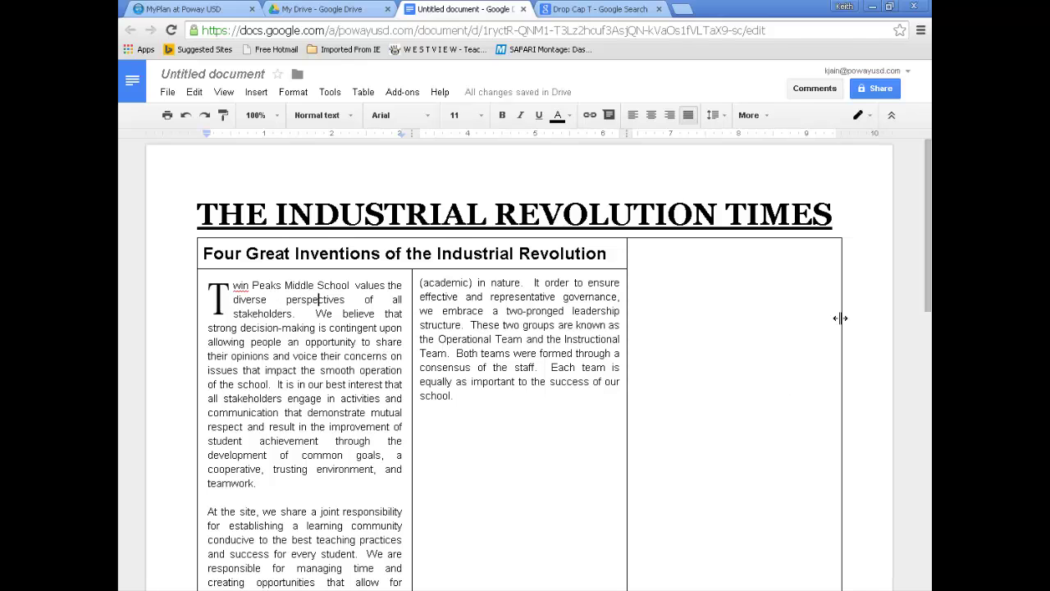
pyautogui.moveTo(924, 289); pyautogui.dragTo(925, 413)
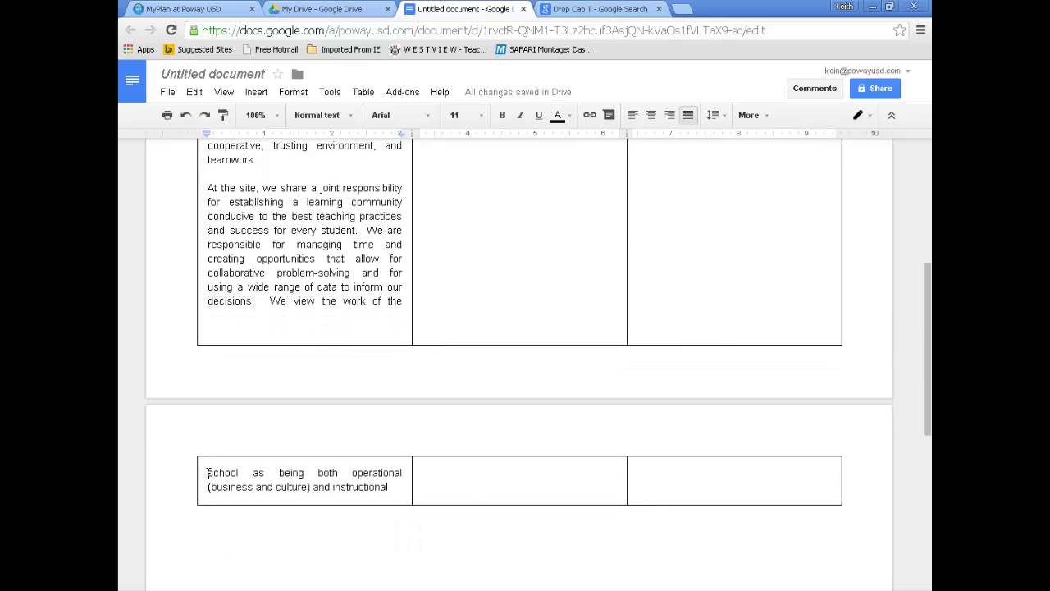
# Move the leftover page-2 text atop the second column, joining '(academic) in nature' onto 'instructional'
pyautogui.moveTo(208, 473); pyautogui.dragTo(392, 488)
pyautogui.hotkey('ctrl', 'c')
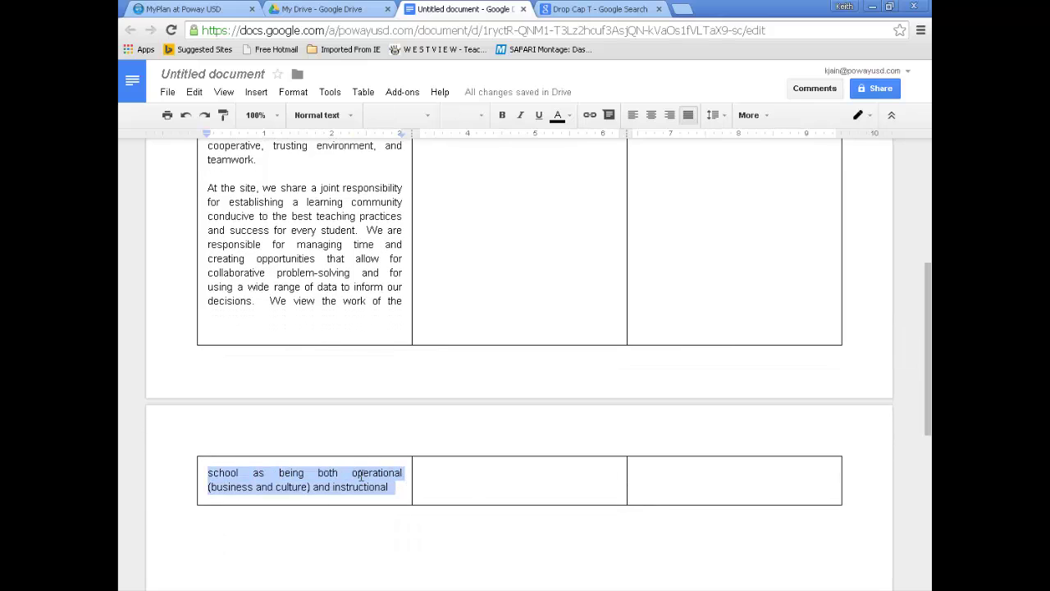
pyautogui.scroll(1, 420, 257)
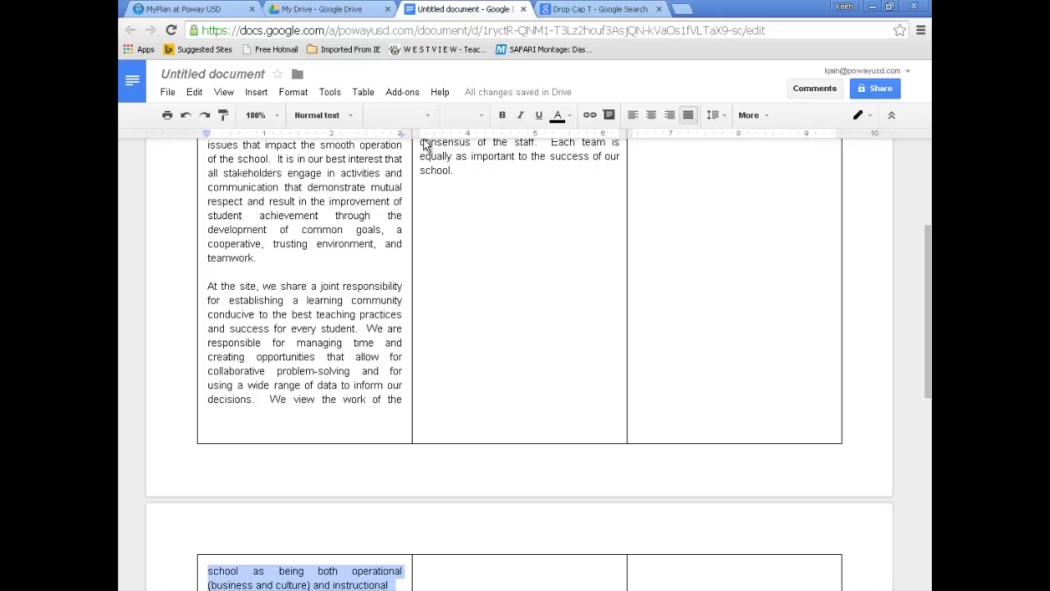
pyautogui.scroll(2, 426, 146)
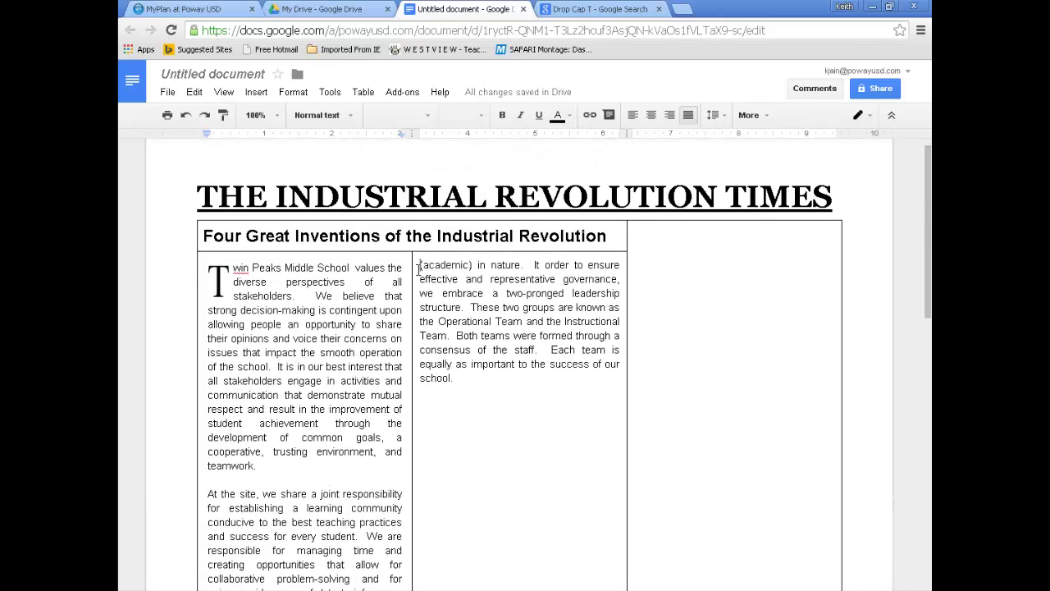
pyautogui.hotkey('ctrl', 'v')
pyautogui.click(556, 279)
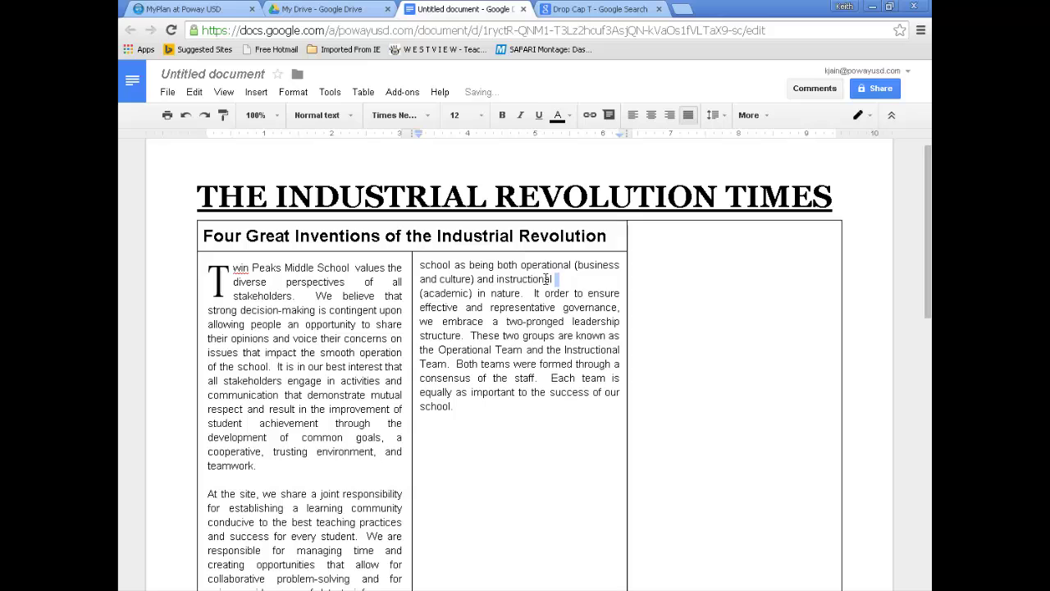
pyautogui.press('Delete')
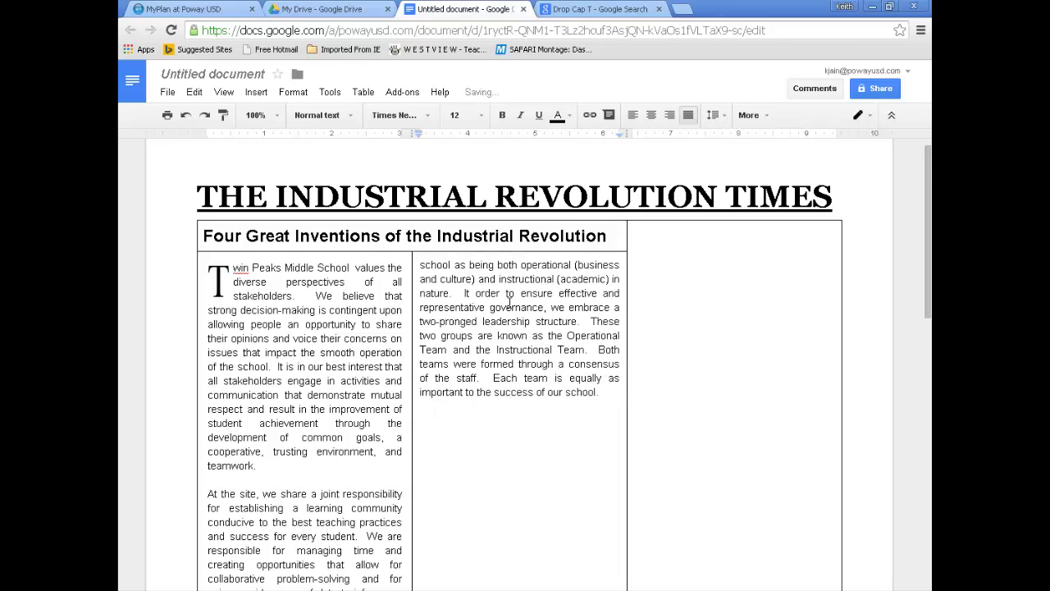
# Undo an accidental drag of the second column's first line and clear the selection
pyautogui.scroll(-5, 487, 358)
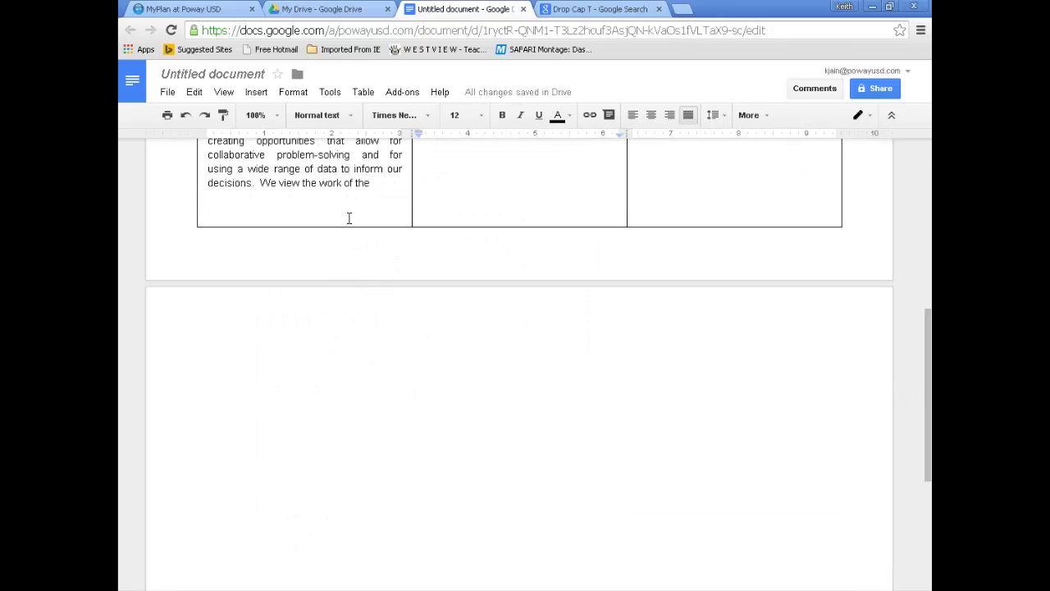
pyautogui.scroll(5, 429, 228)
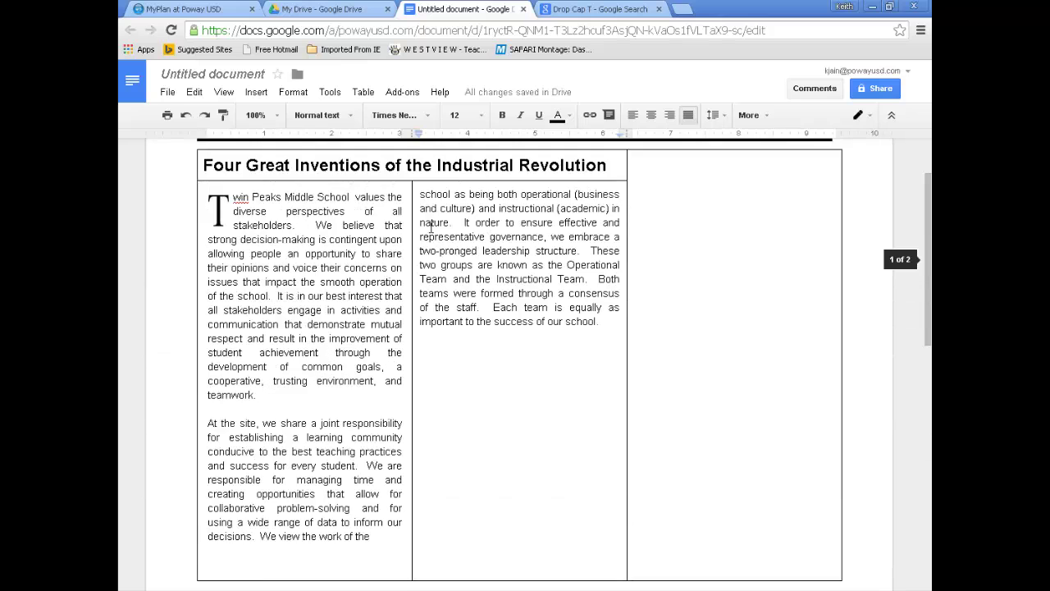
pyautogui.click(417, 267)
pyautogui.moveTo(420, 266); pyautogui.dragTo(620, 266)
pyautogui.moveTo(429, 420); pyautogui.dragTo(379, 397)
pyautogui.scroll(-3, 328, 424)
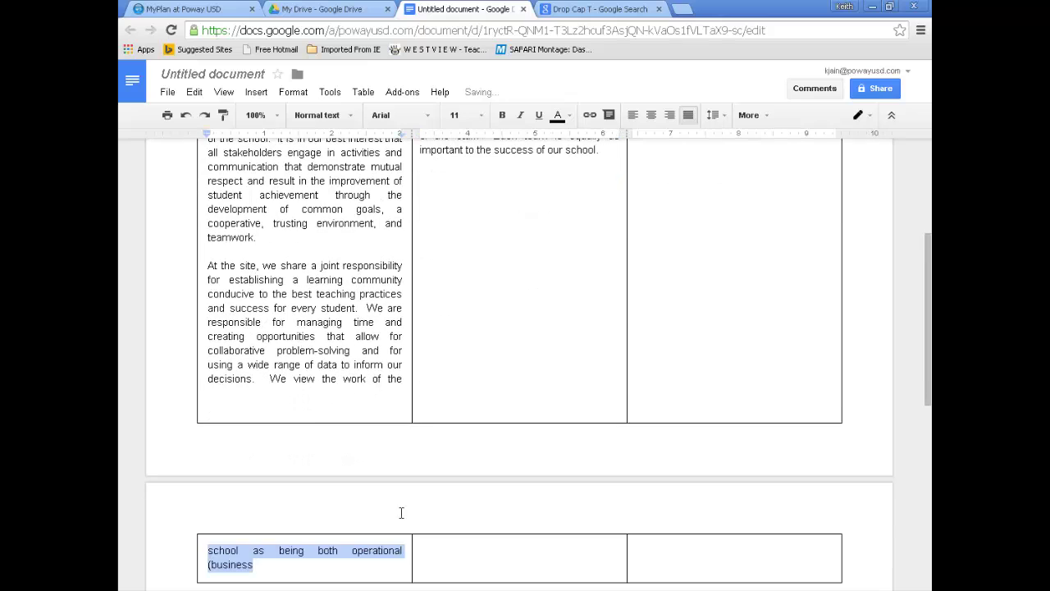
pyautogui.click(263, 399)
pyautogui.click(228, 403)
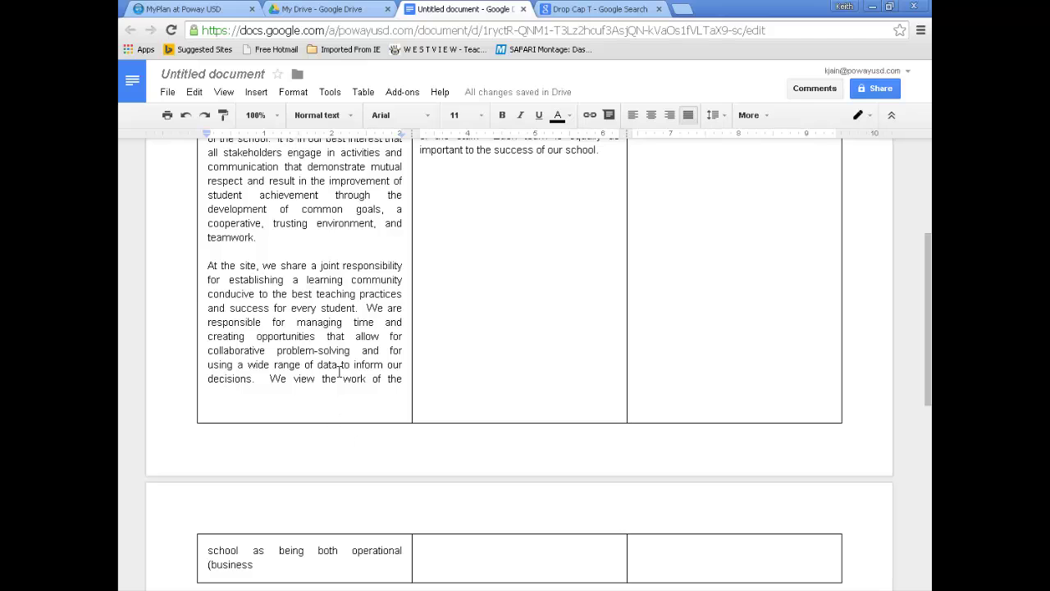
pyautogui.hotkey('ctrl', 'z')
pyautogui.click(503, 367)
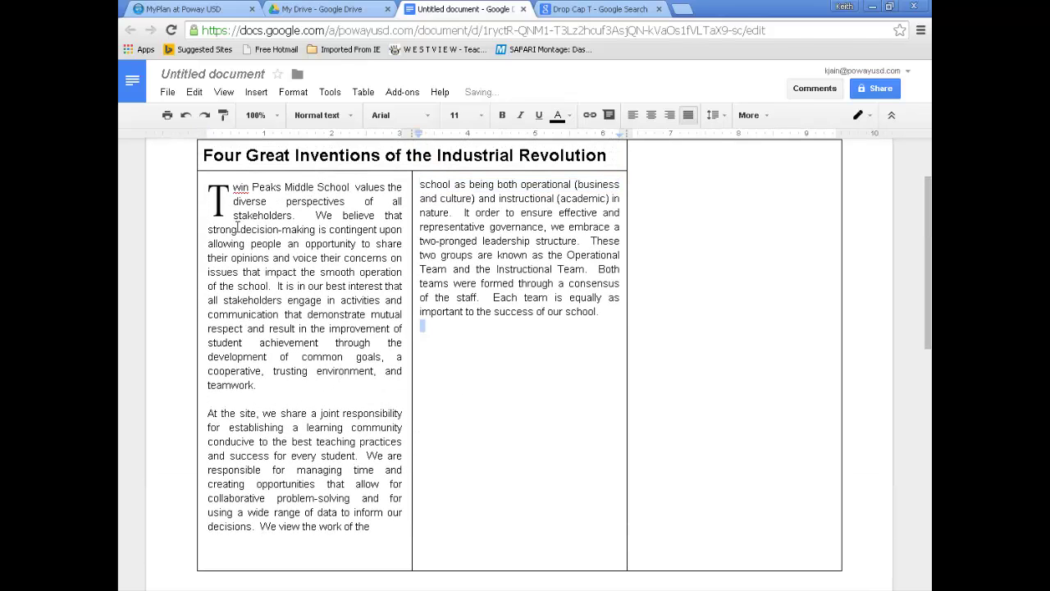
pyautogui.click(513, 297)
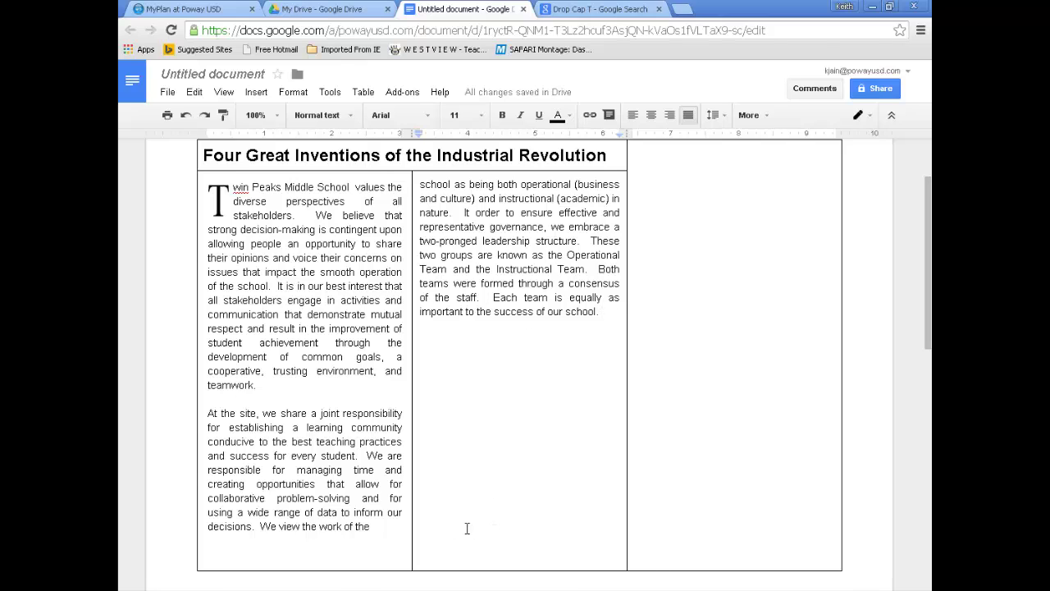
# Place the caret in the empty cell beside the subtitle
pyautogui.doubleClick(664, 154)
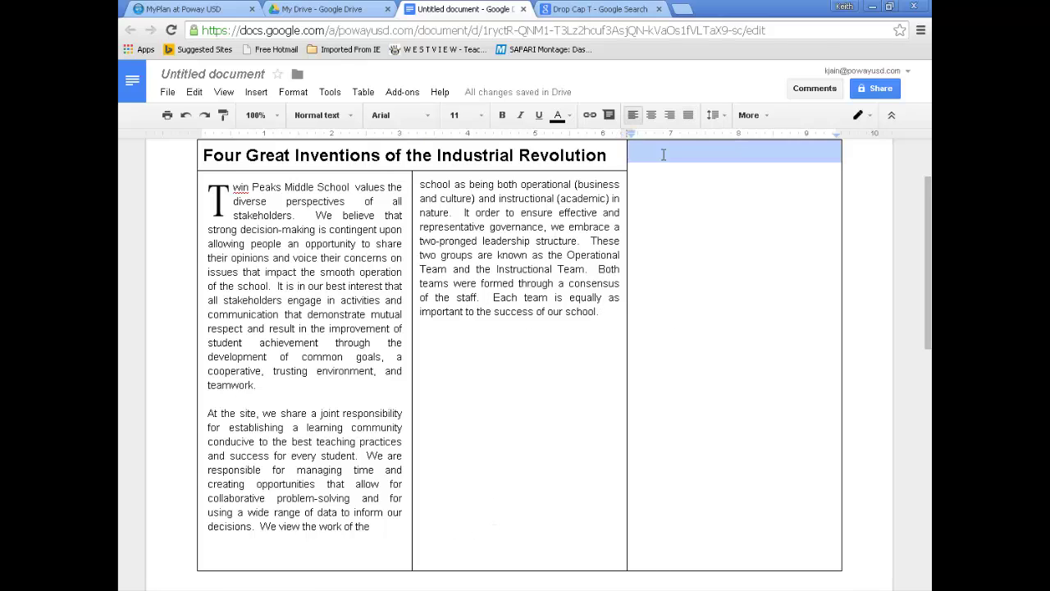
pyautogui.click(660, 157)
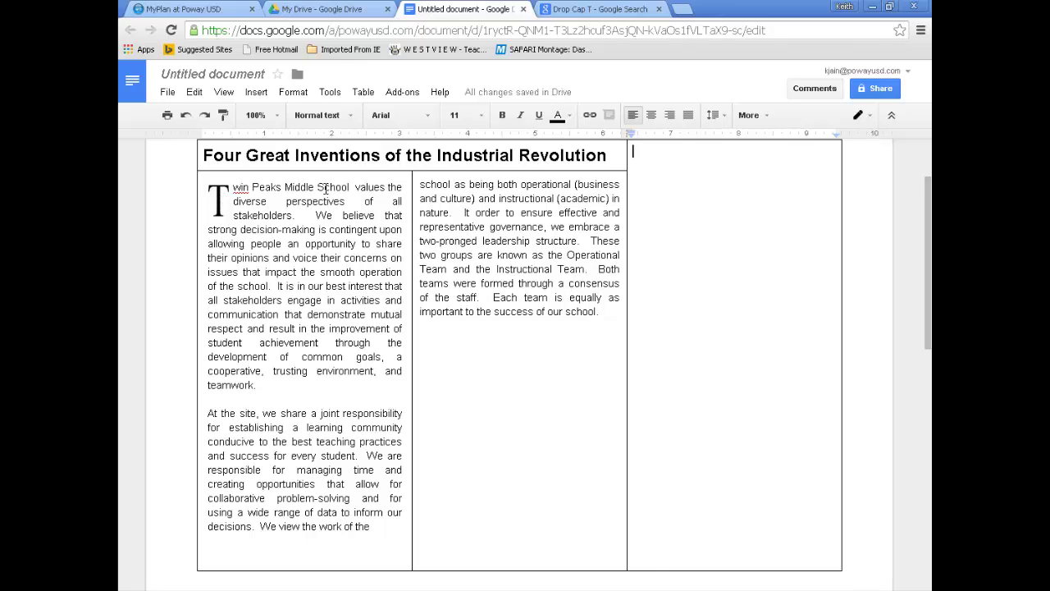
pyautogui.scroll(1, 667, 319)
pyautogui.scroll(-1, 666, 318)
pyautogui.scroll(1, 667, 318)
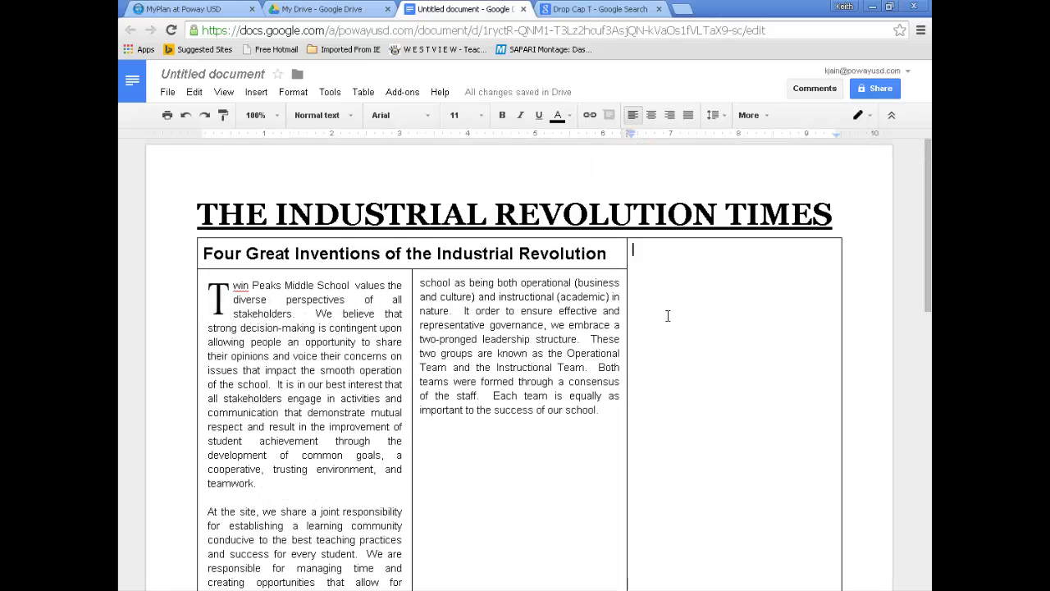
# In Table properties, set the table border colour to white and width to 0 pt
pyautogui.rightClick(474, 325)
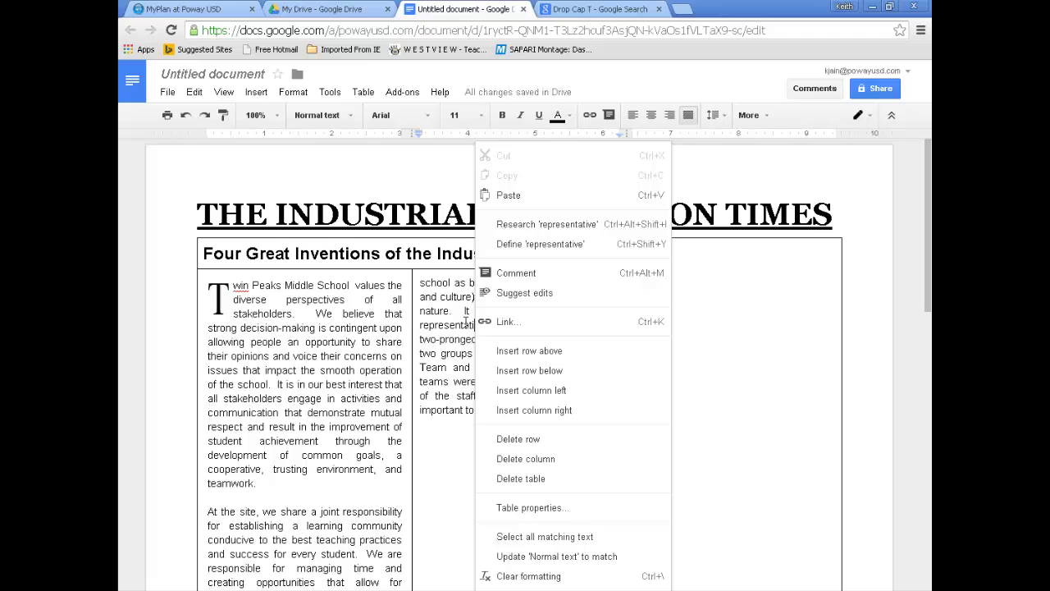
pyautogui.click(535, 508)
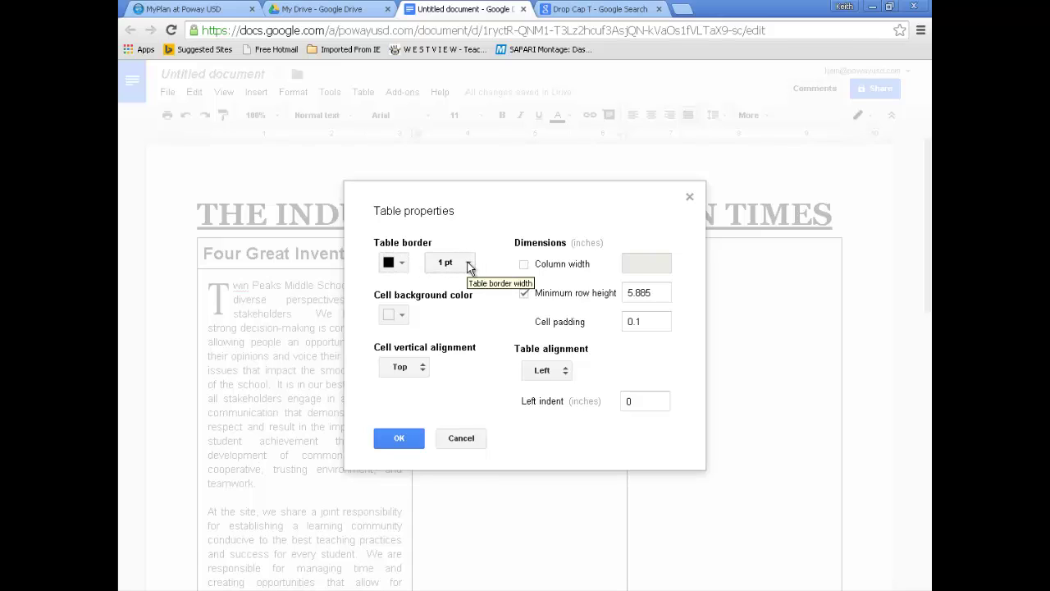
pyautogui.click(406, 263)
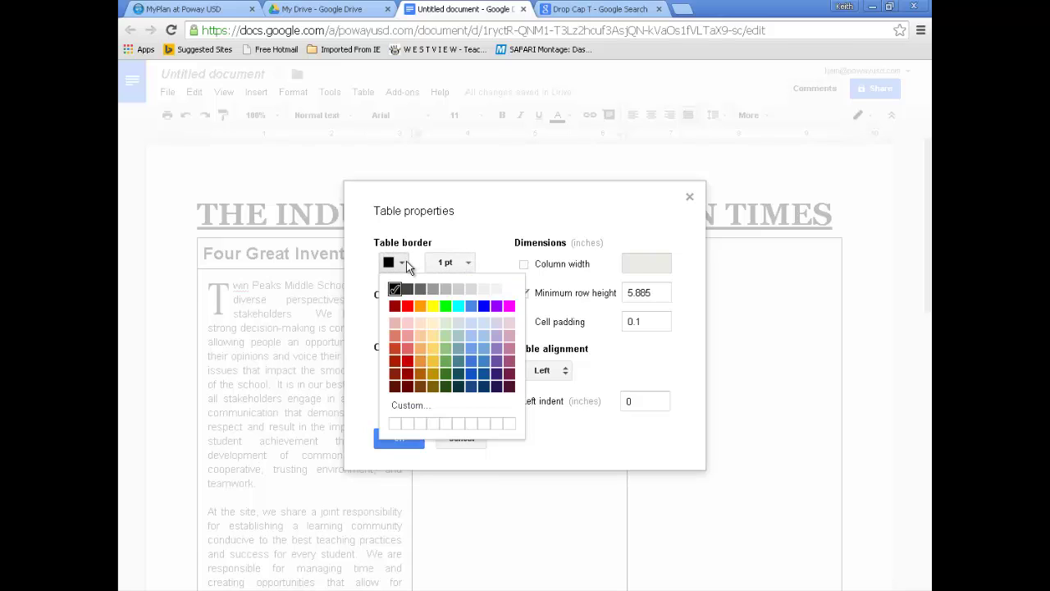
pyautogui.click(509, 292)
pyautogui.click(466, 262)
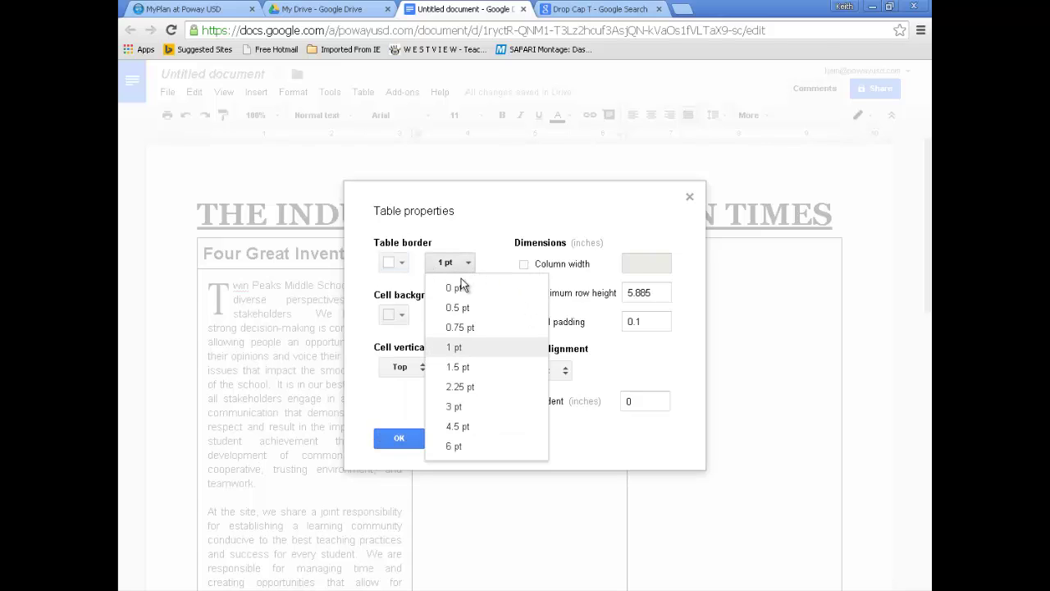
pyautogui.click(460, 287)
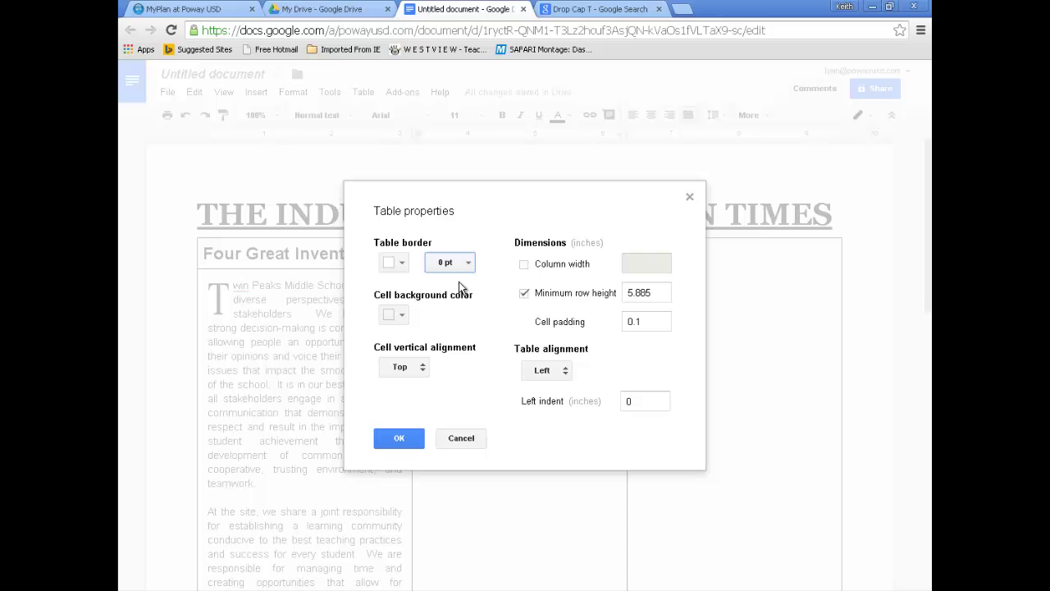
pyautogui.click(399, 440)
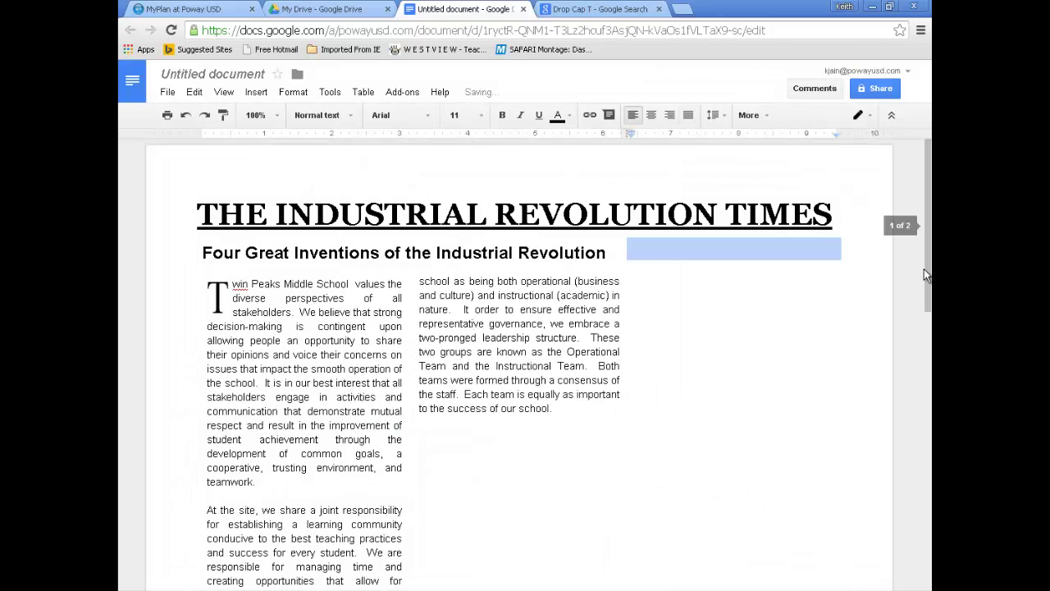
# Set the zoom to 75% and clear the highlight in the cell beside the subtitle
pyautogui.click(277, 116)
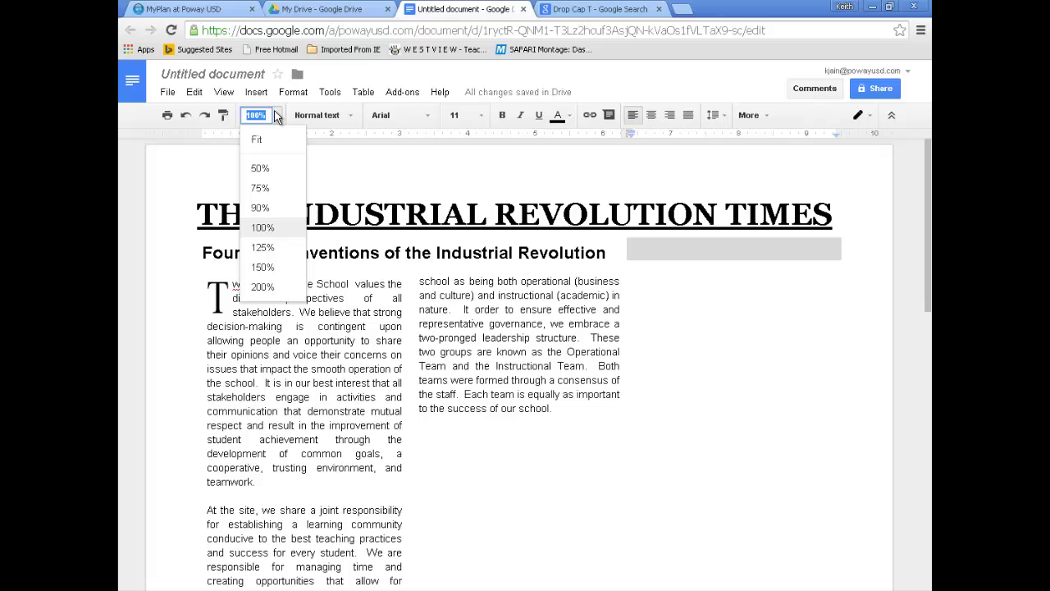
pyautogui.click(260, 187)
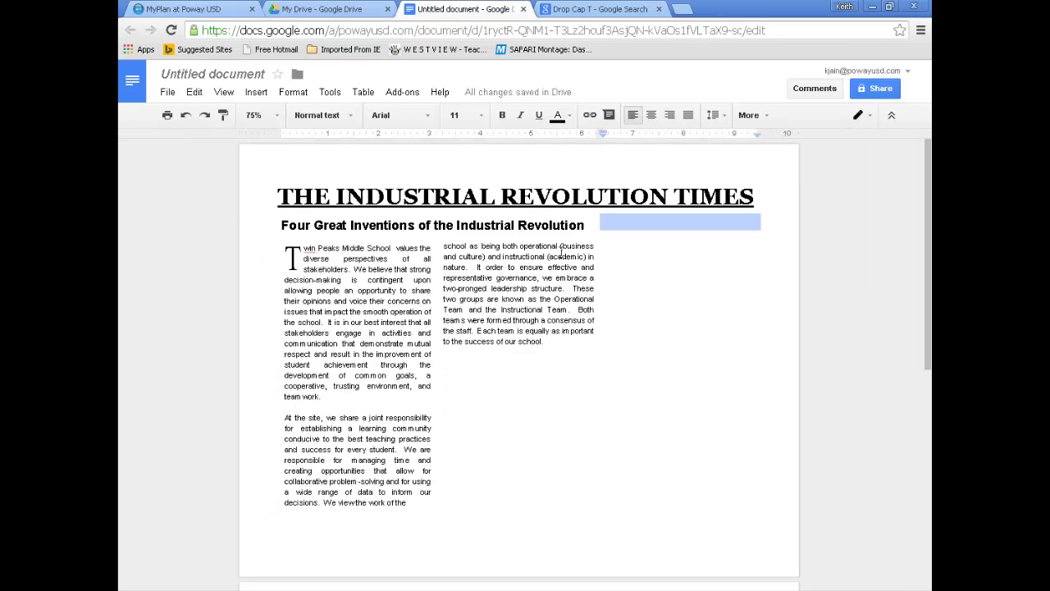
pyautogui.click(733, 246)
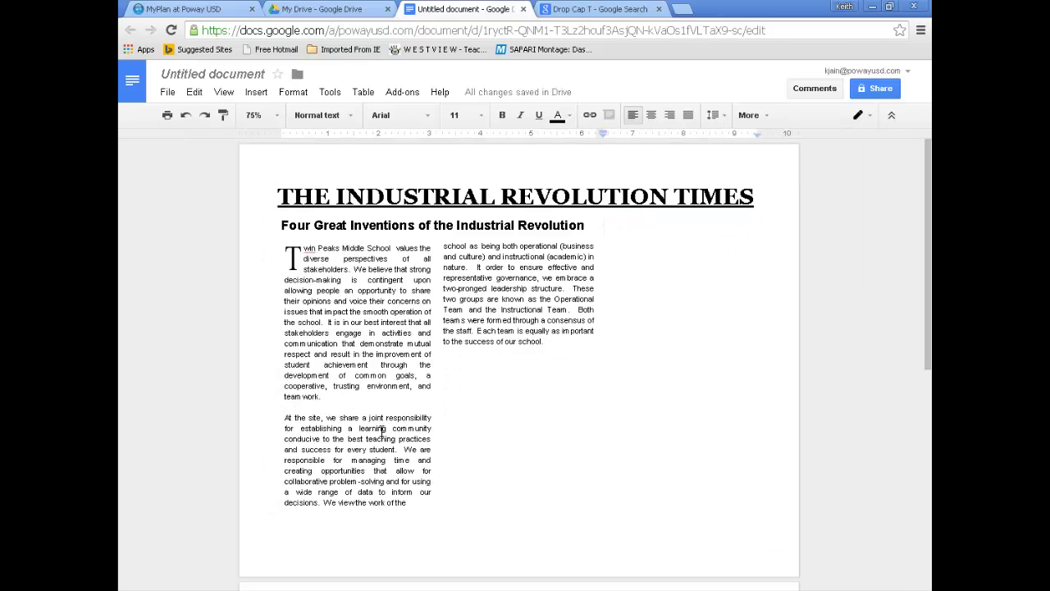